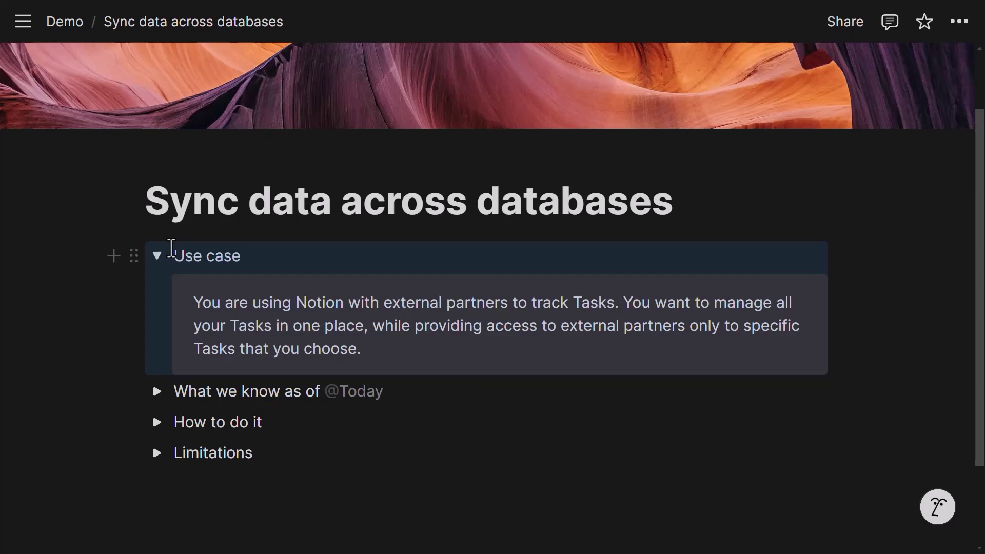
Fold the Use case toggle so all four page sections are collapsed.
click(157, 255)
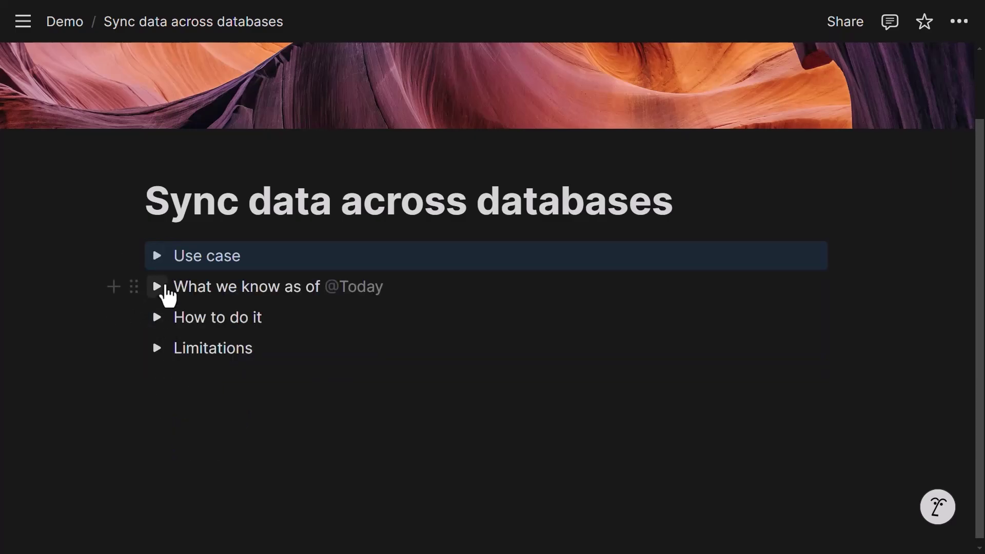
click(157, 286)
click(79, 323)
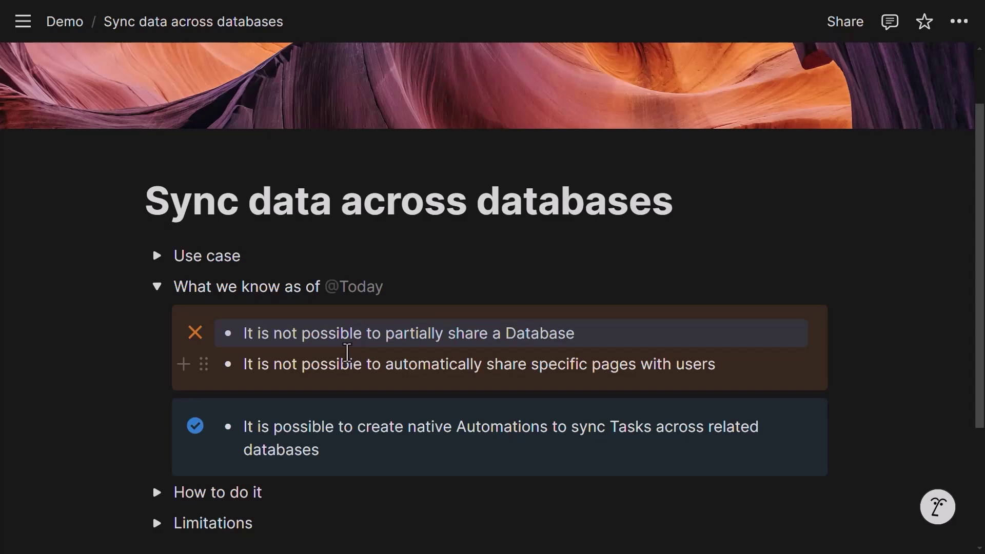
drag(115, 360, 254, 370)
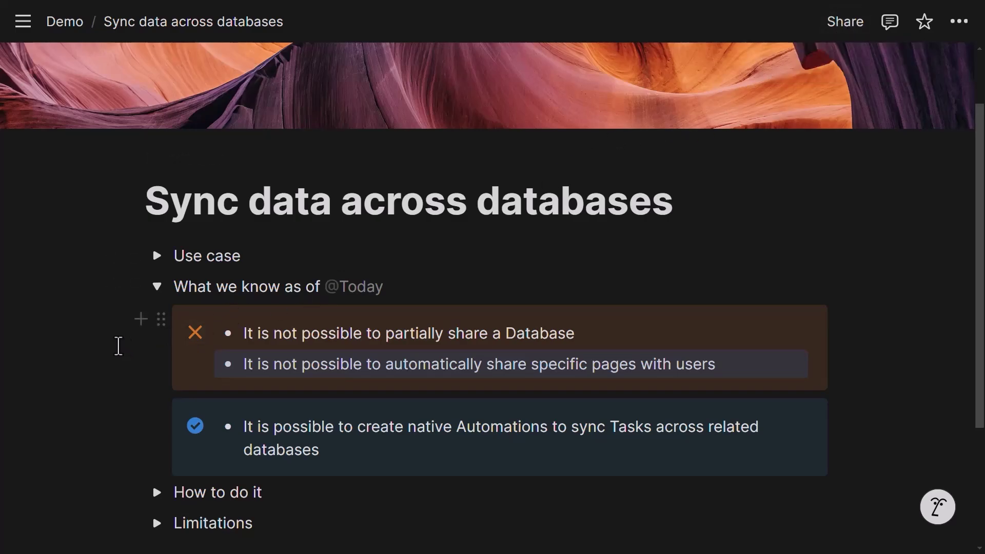
drag(117, 342, 285, 366)
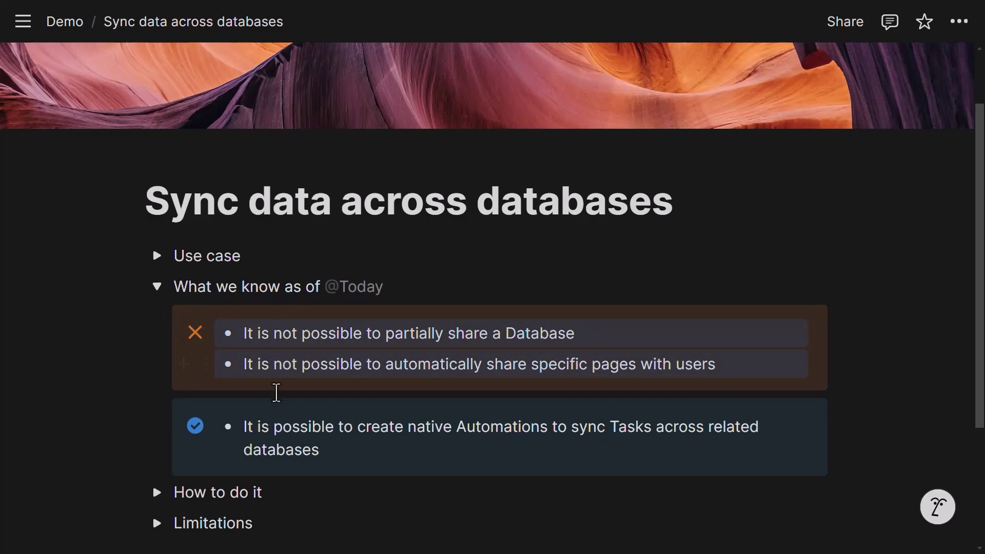
drag(112, 429, 327, 422)
scroll(327, 421, down, 1)
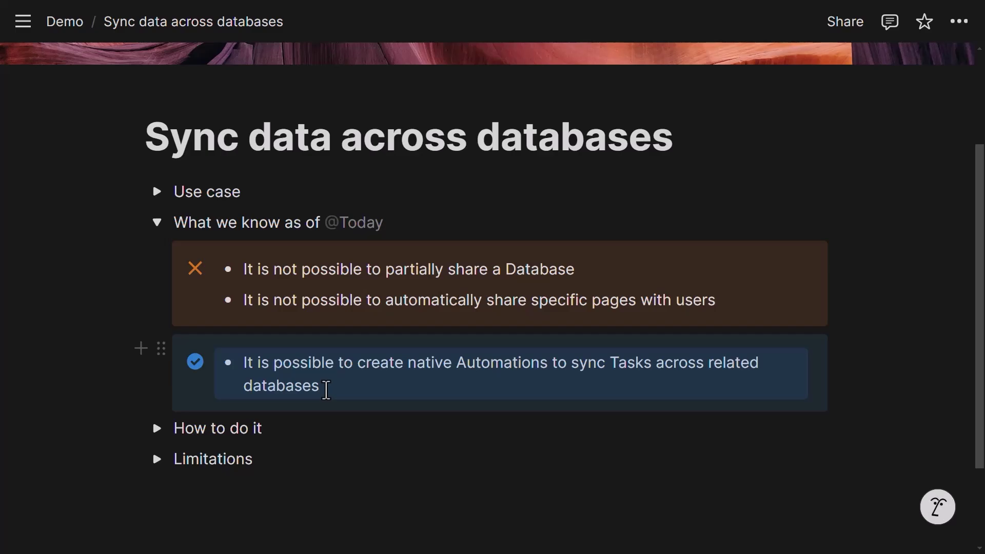
Open Limitations, highlight MANUALLY, SYNCED and the COMMENTS bullet, then fold it closed.
click(157, 460)
scroll(282, 448, down, 3)
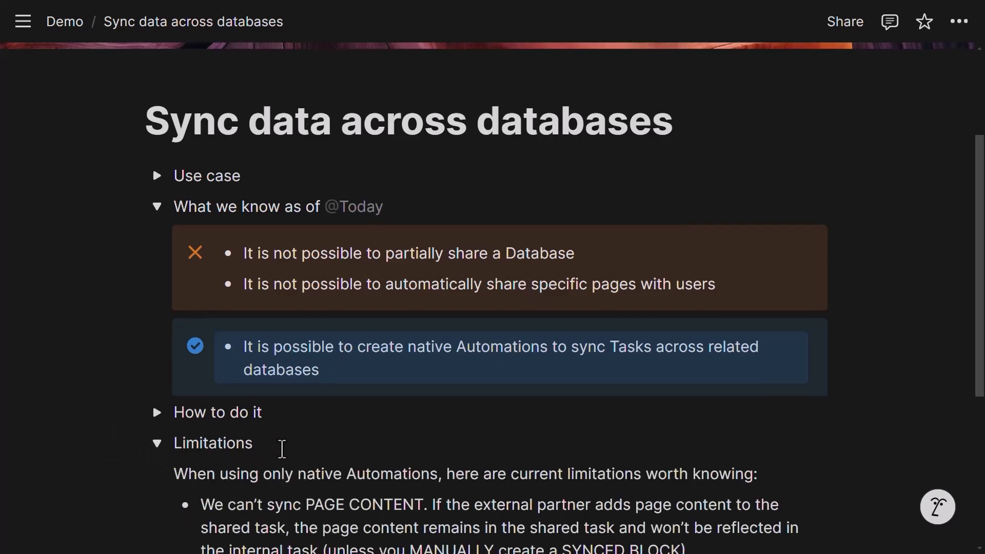
scroll(283, 433, down, 2)
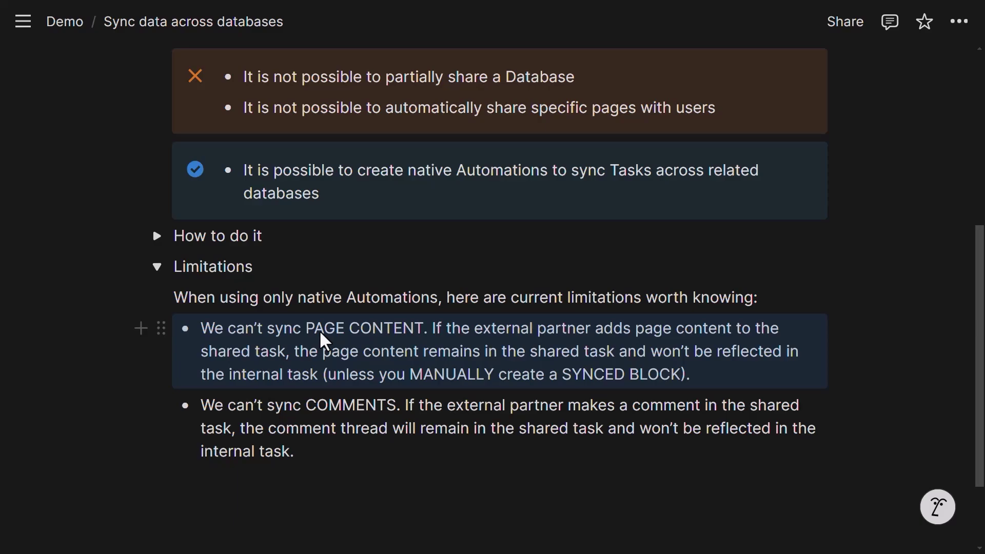
double_click(468, 373)
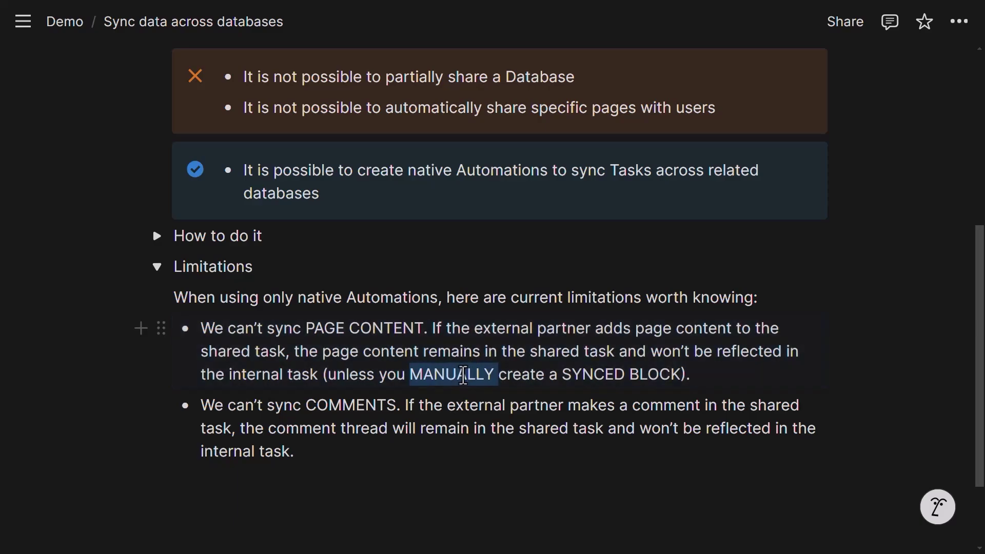
double_click(596, 373)
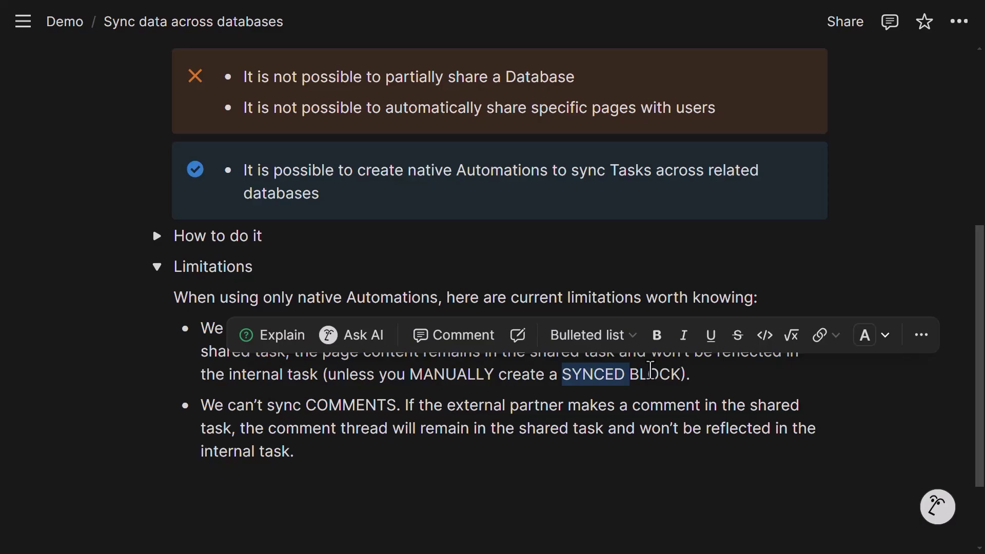
drag(106, 418, 261, 423)
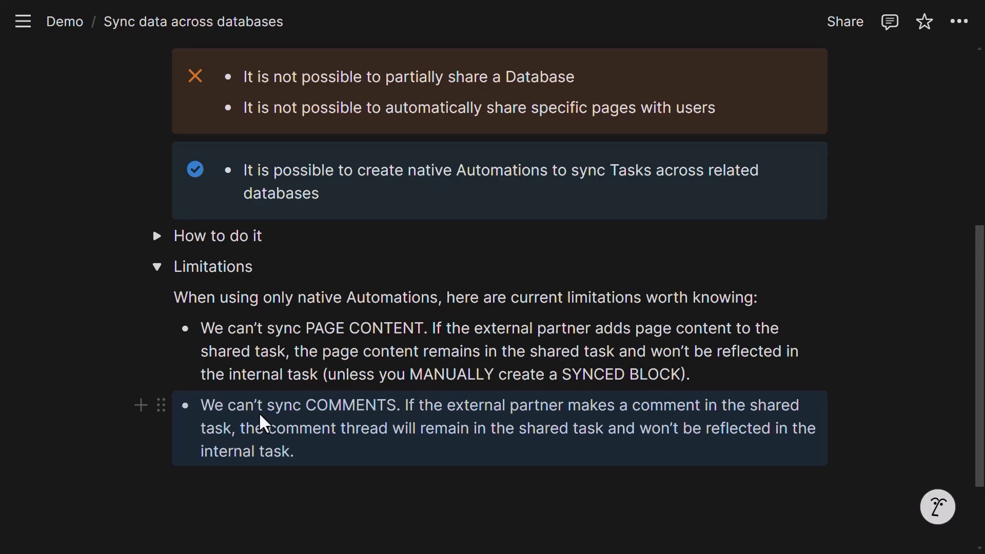
click(157, 266)
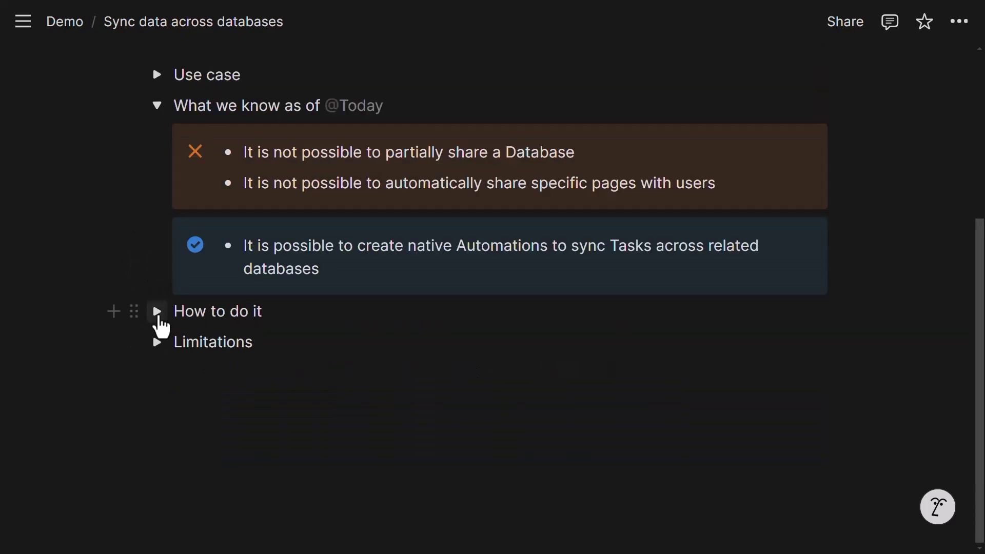
Open 'How to do it' and go to the All Tasks database with Name, Assignee, Due, Status columns.
click(157, 311)
scroll(402, 325, down, 3)
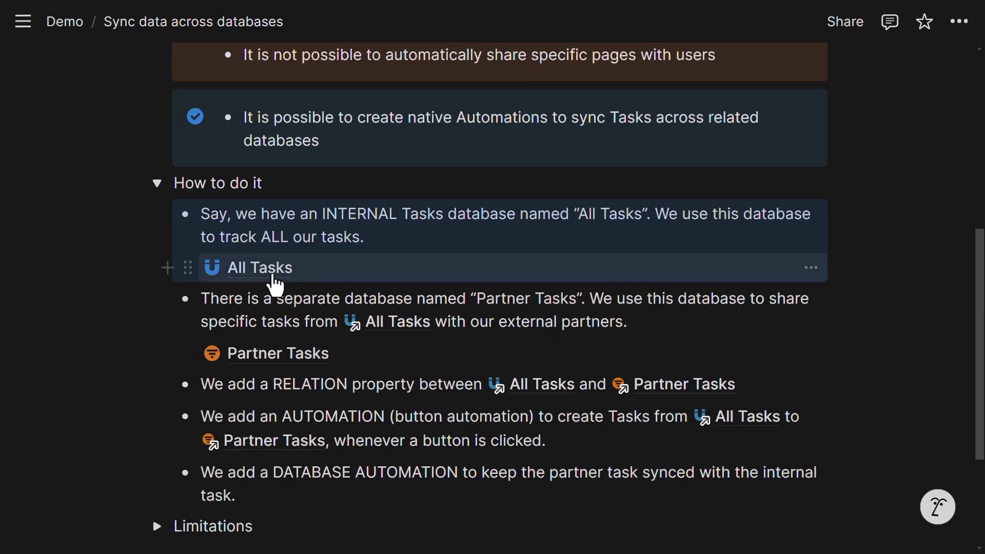
mouse_move(275, 283)
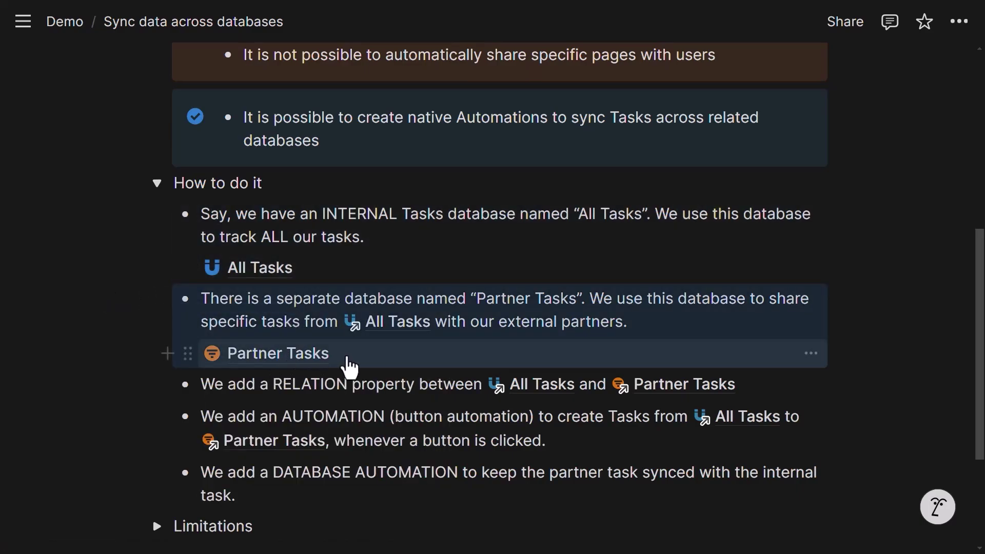
mouse_move(305, 366)
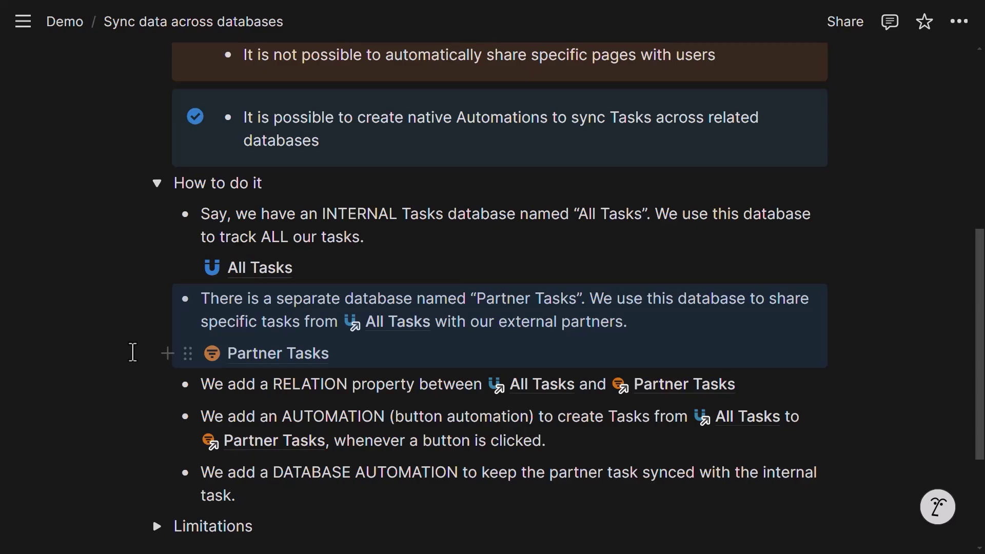
scroll(133, 353, down, 3)
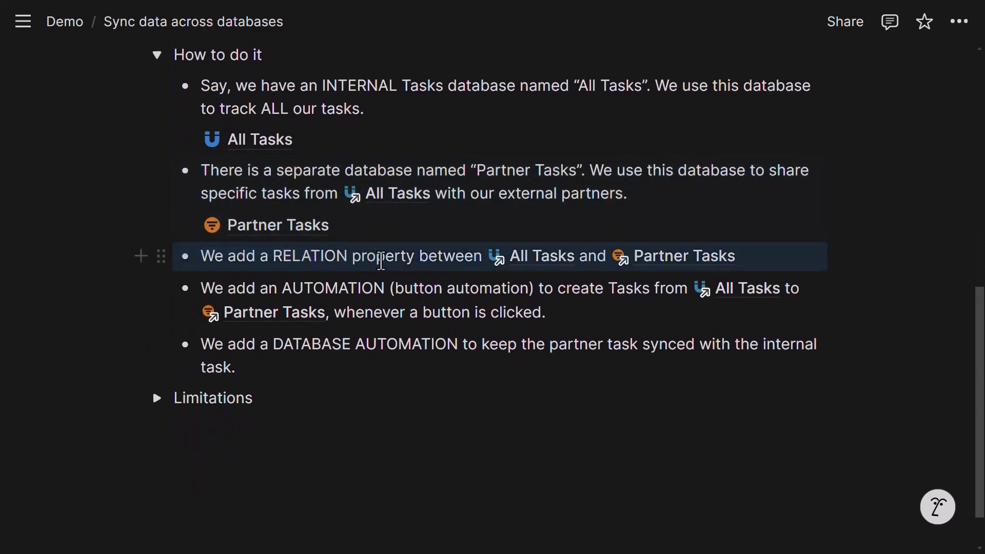
mouse_move(548, 269)
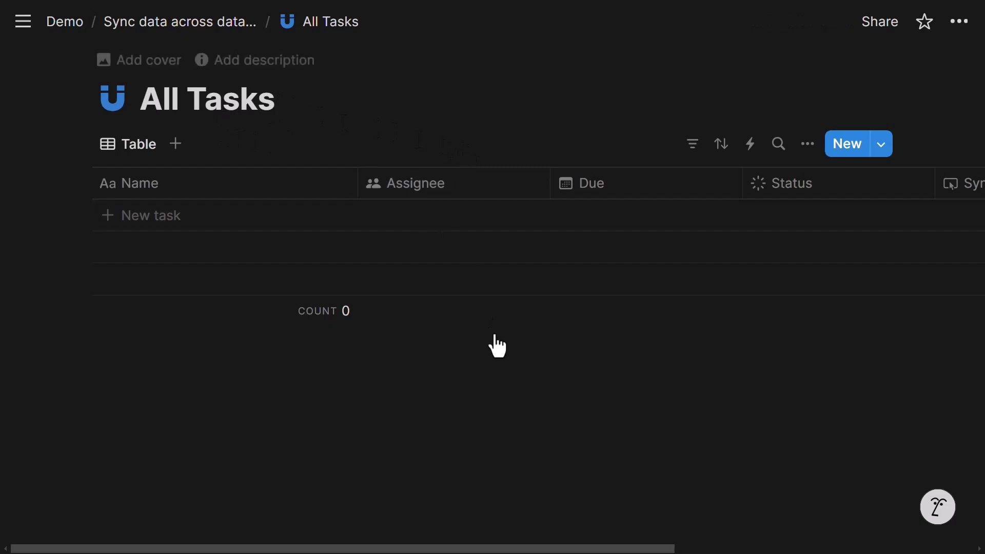
Try a new Relation property to Partner Tasks, discard it, and open the existing Synced Task property.
drag(574, 548, 718, 548)
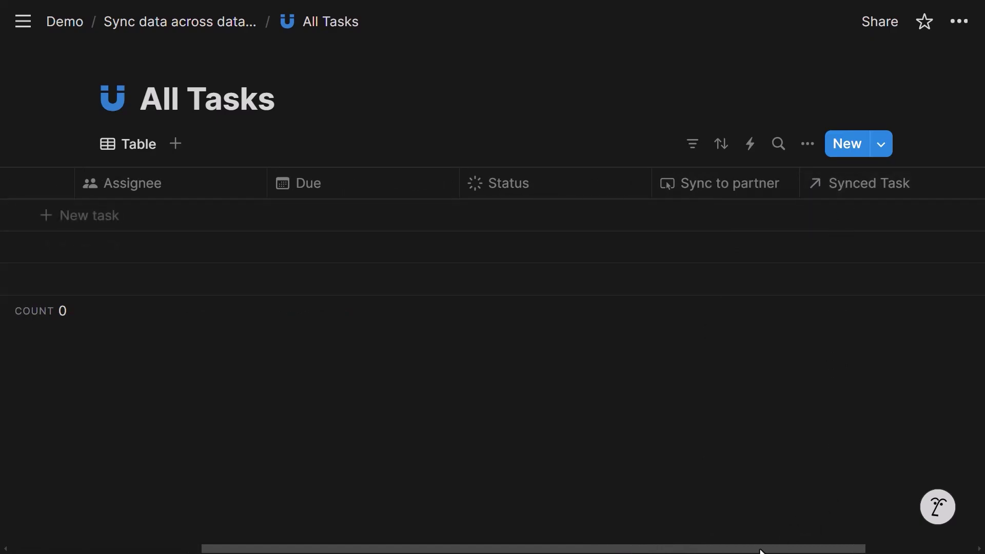
drag(761, 550, 890, 547)
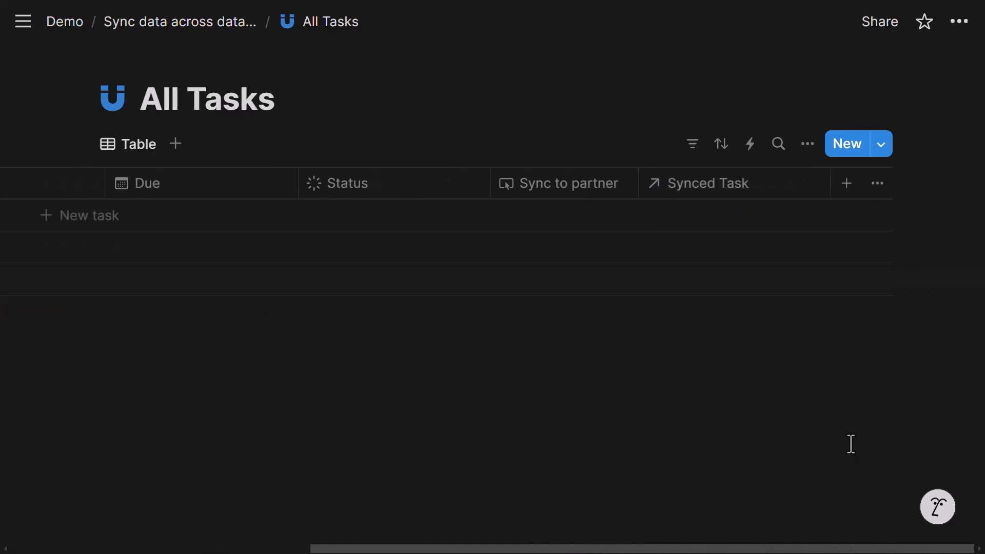
click(846, 184)
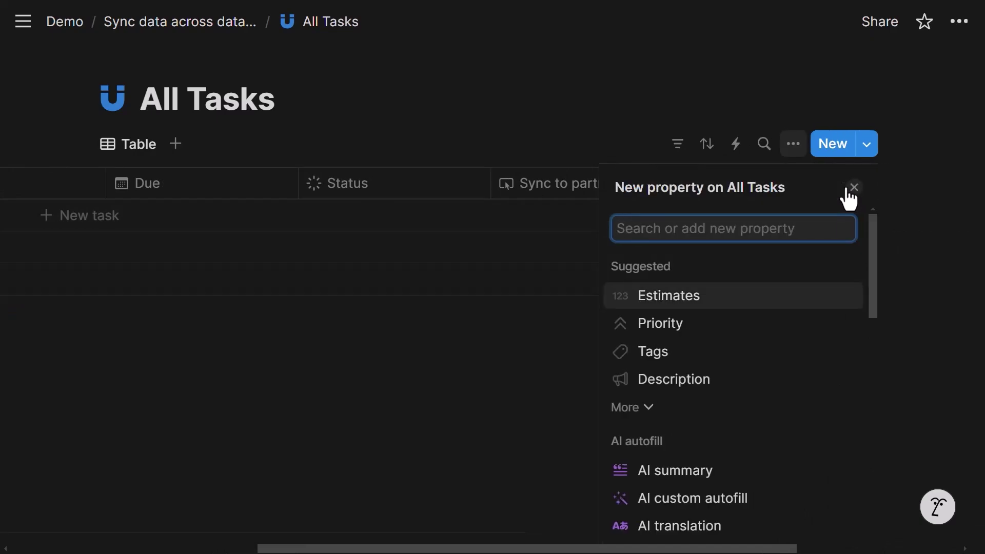
text(rela)
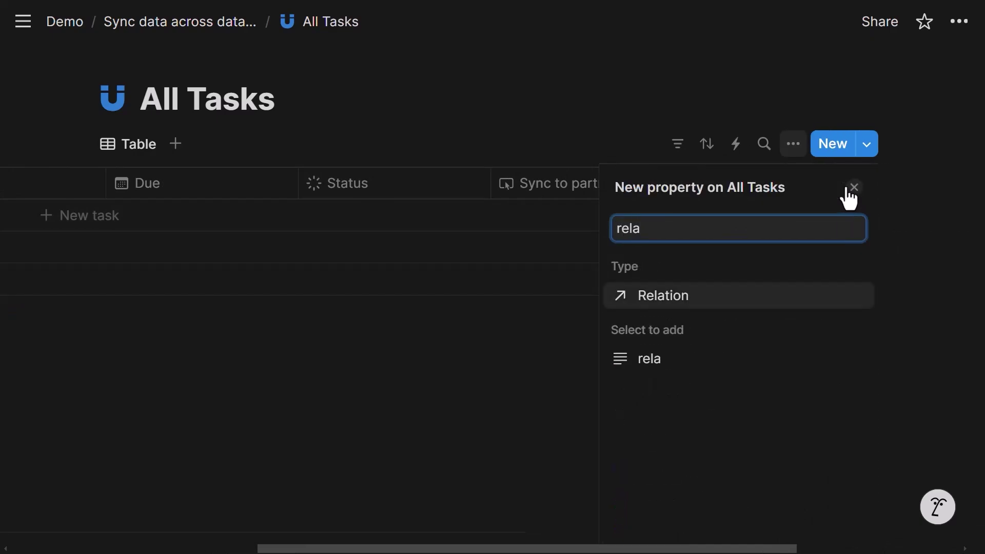
click(723, 304)
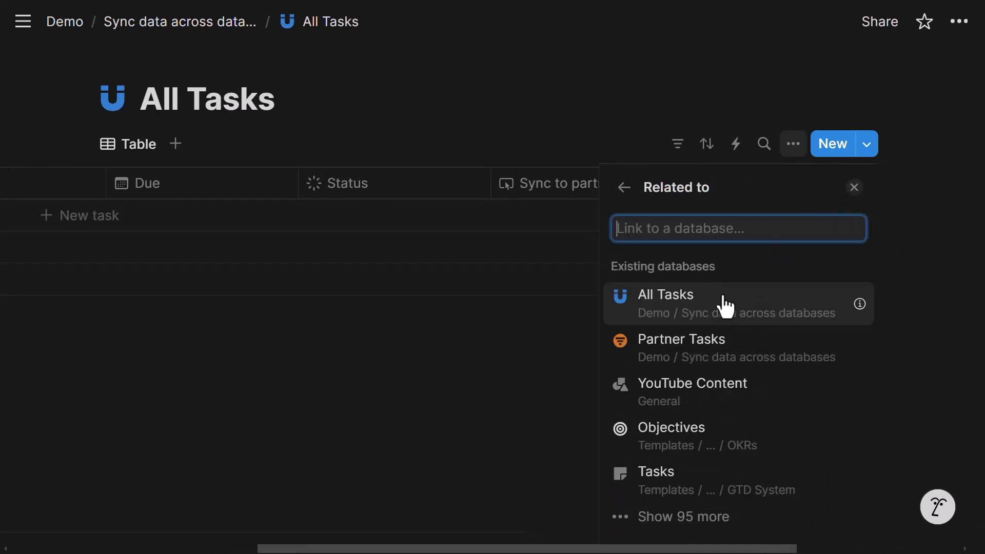
click(673, 349)
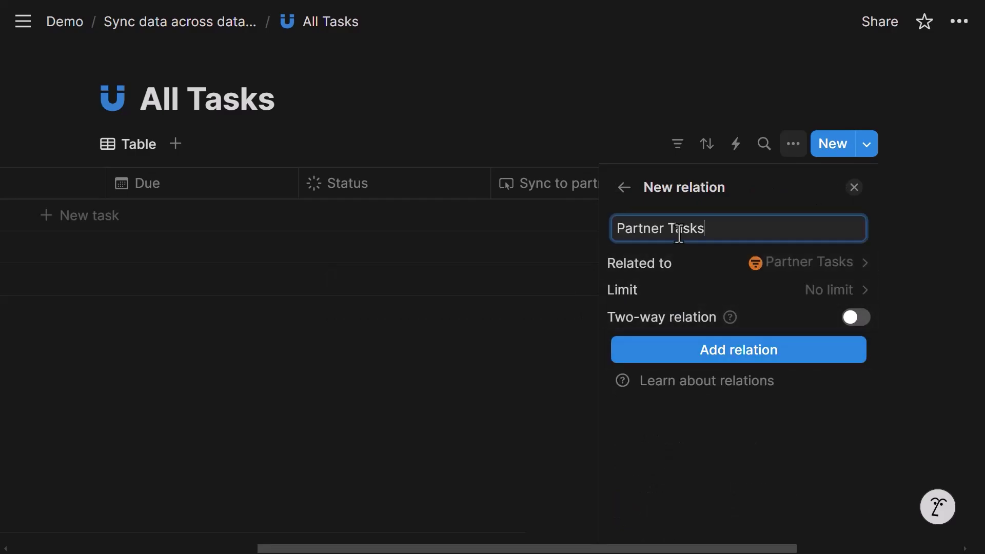
key(ctrl+shift+Left)
key(ctrl+shift+Left)
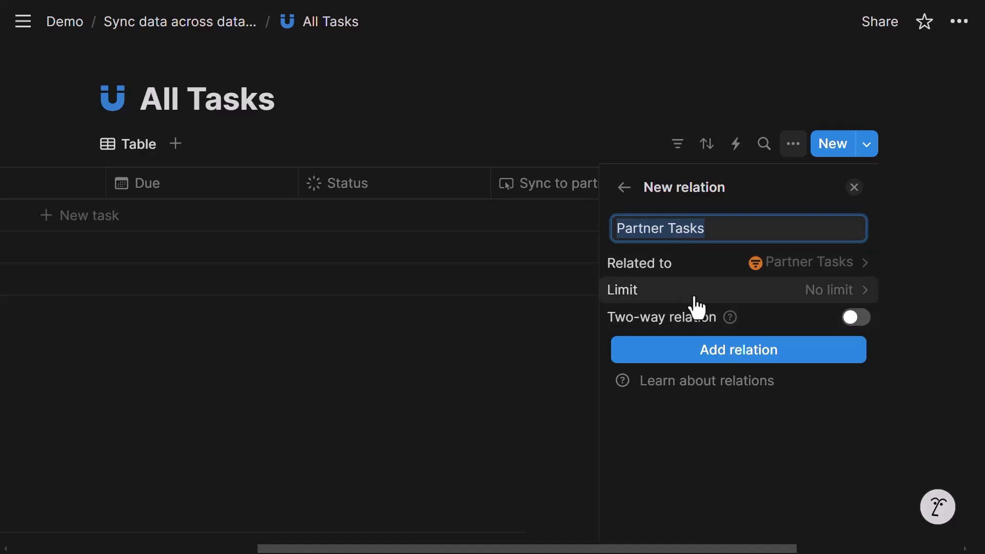
click(478, 400)
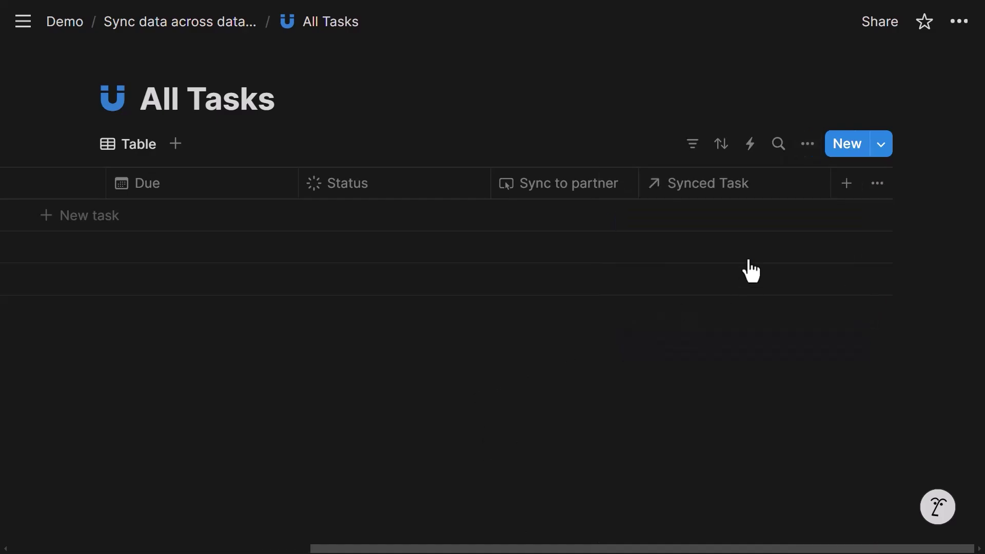
click(734, 198)
Check that Synced Task is two-way, with its related Partner Tasks property named Internal task.
click(714, 270)
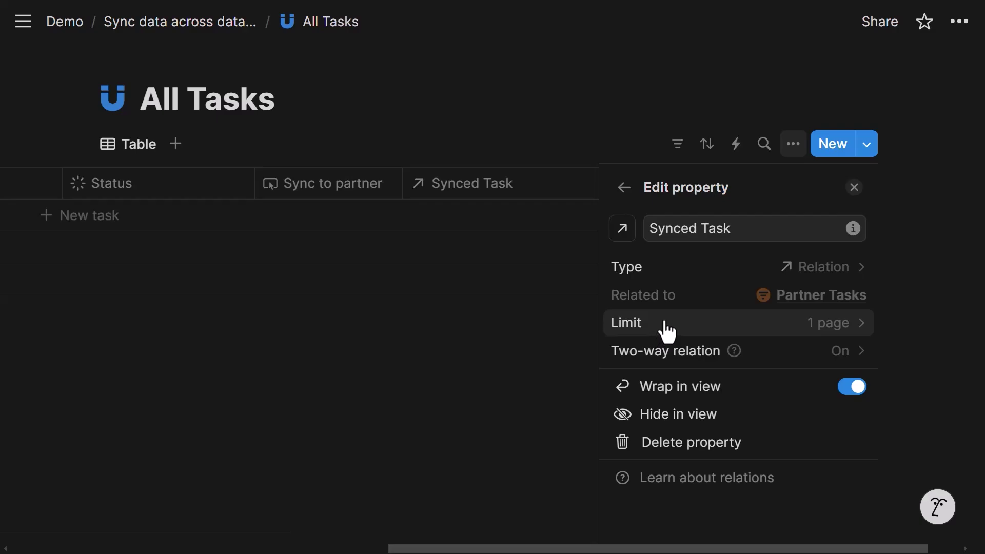
click(779, 353)
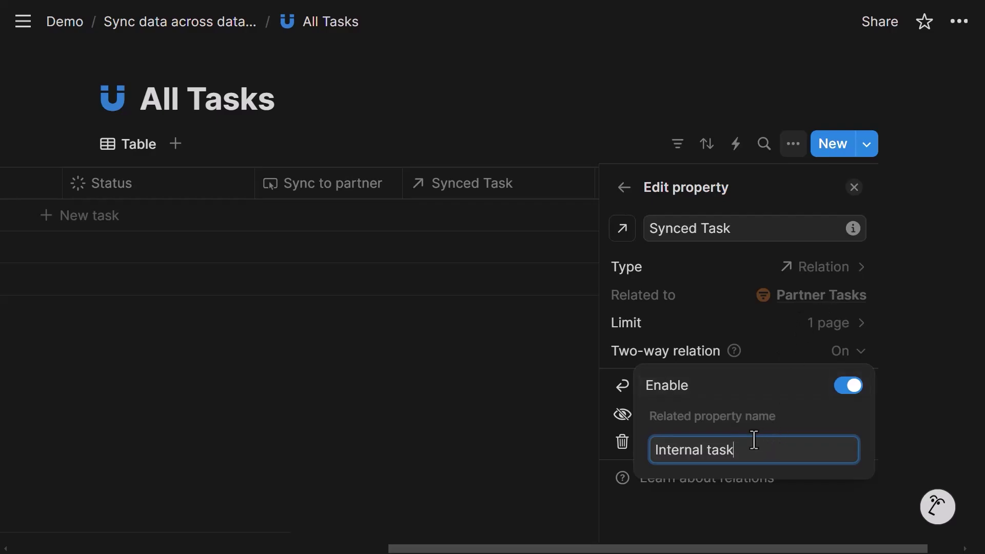
triple_click(720, 447)
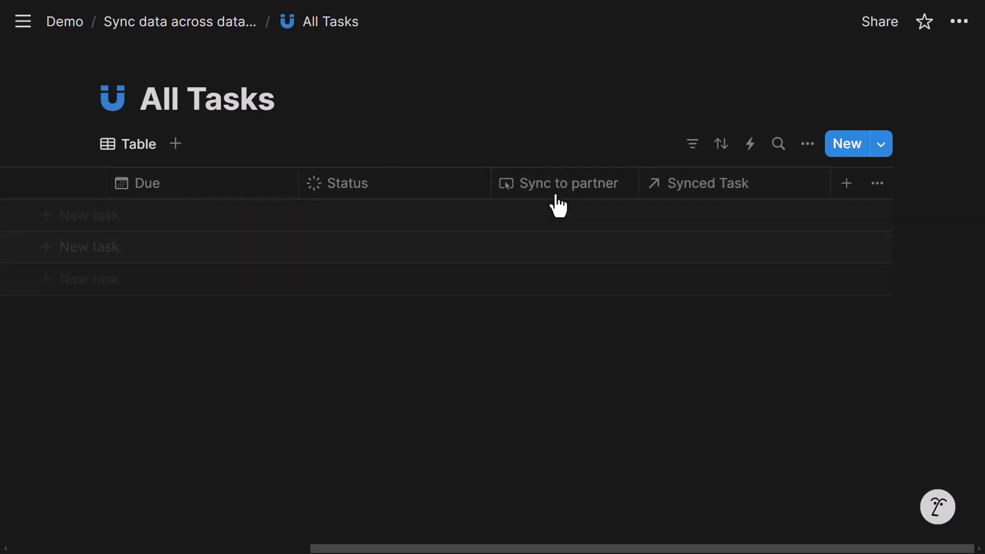
Open the Sync to partner button's automation to view its Add task to Partner Tasks mappings.
click(536, 192)
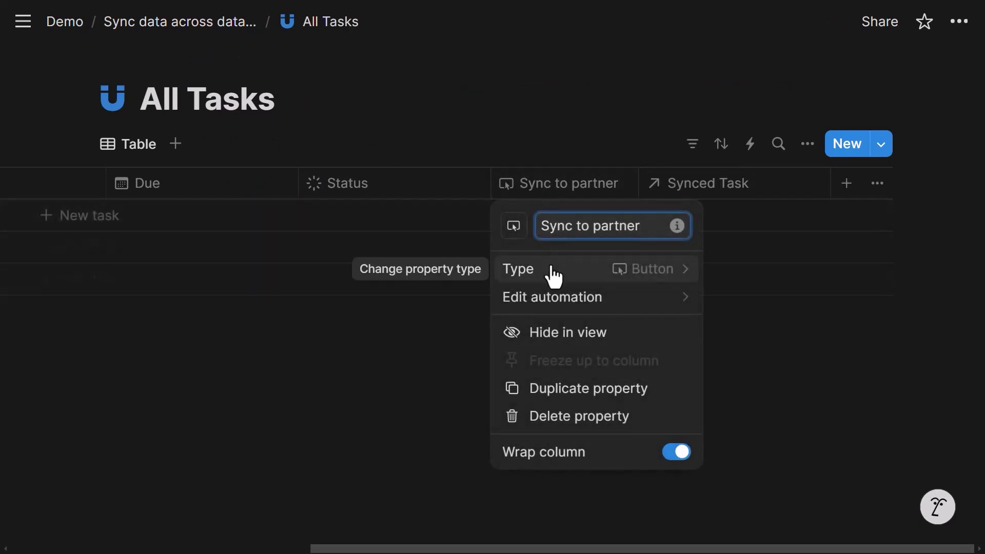
click(594, 307)
scroll(499, 248, down, 3)
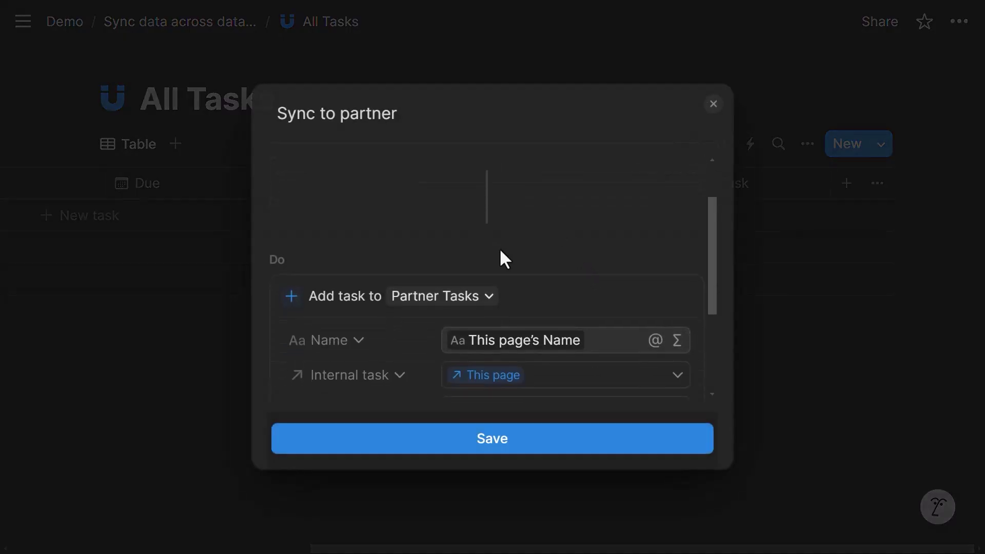
scroll(340, 247, down, 2)
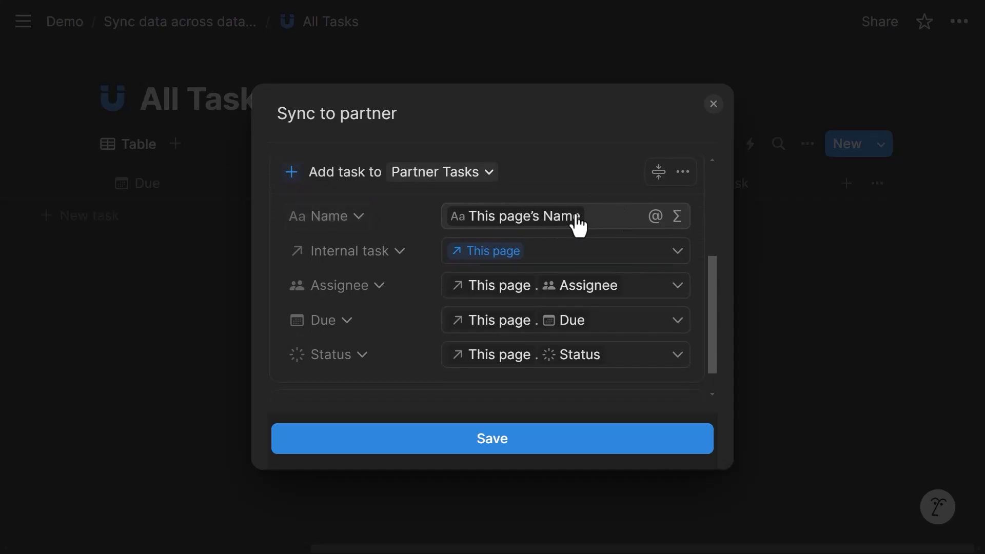
Inspect the Name and Internal task mappings, removing a stray mention from the Name value.
click(655, 218)
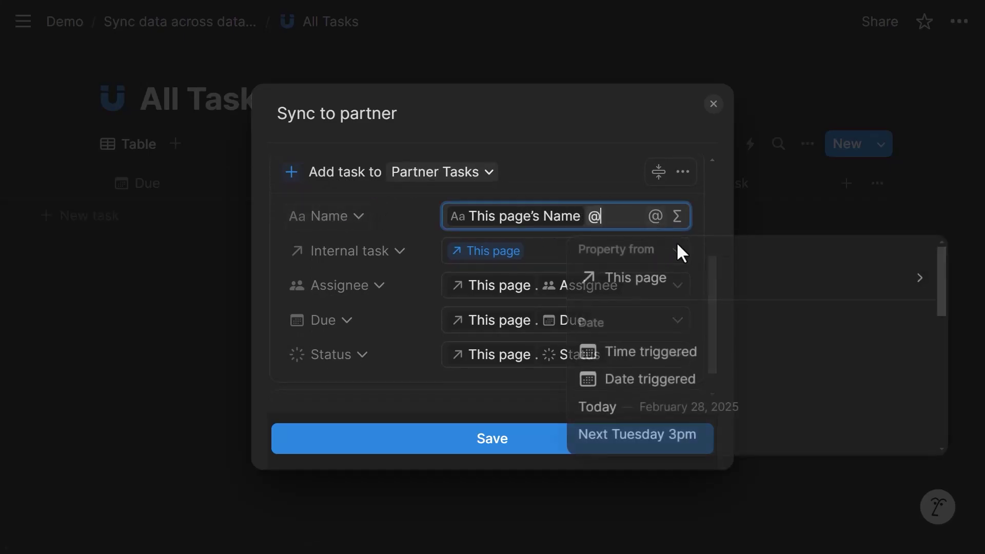
click(671, 287)
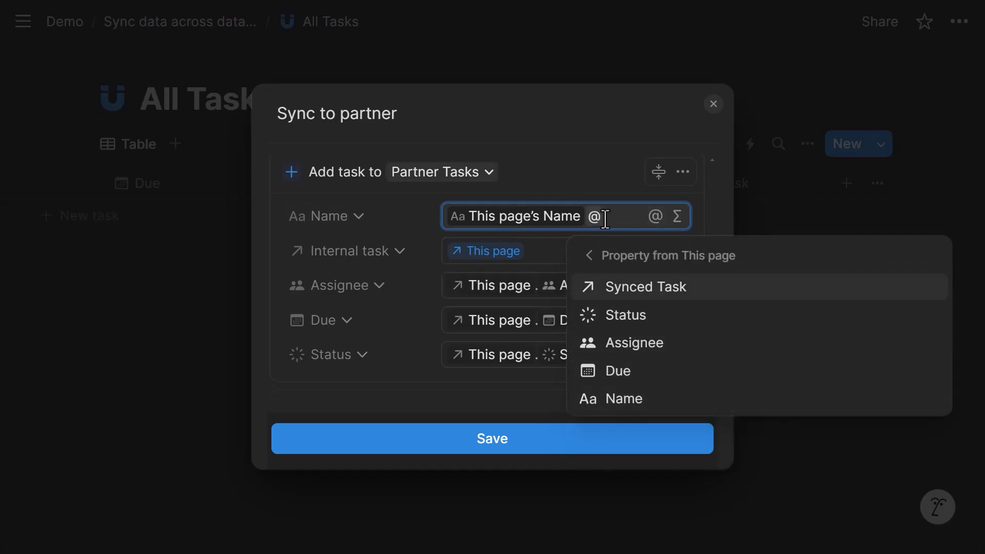
key(BackSpace)
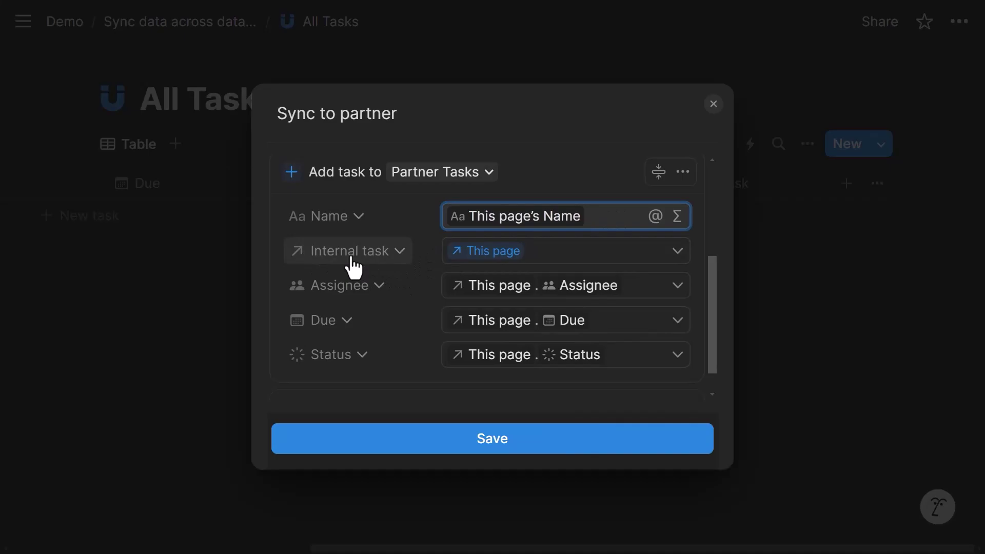
click(511, 256)
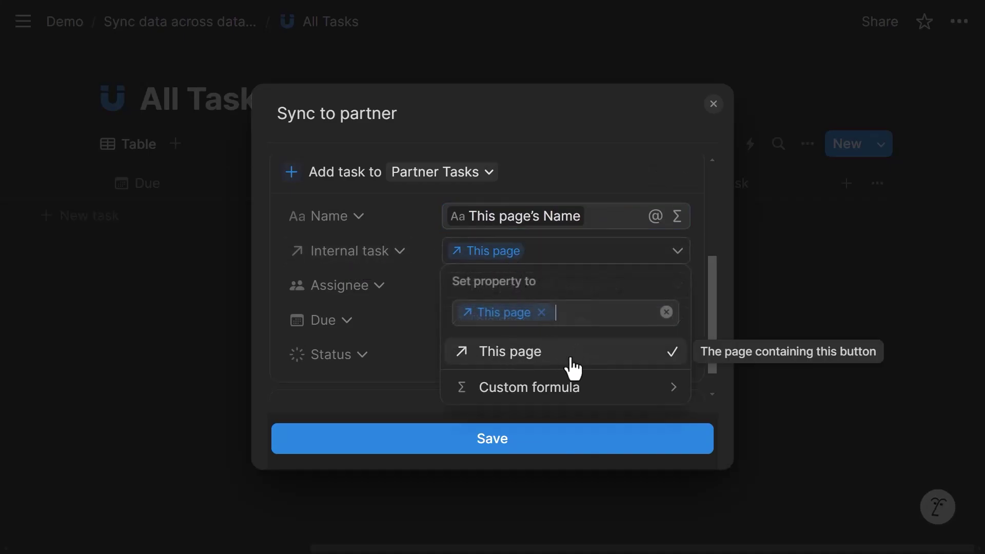
click(699, 255)
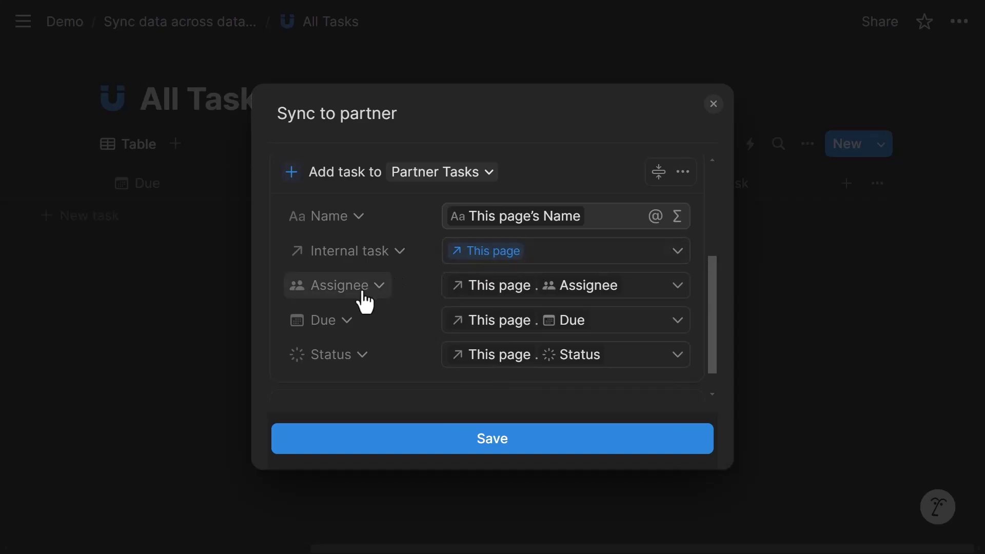
Replace the Assignee formula with This page.Assignee, save it, and close the automation.
click(662, 285)
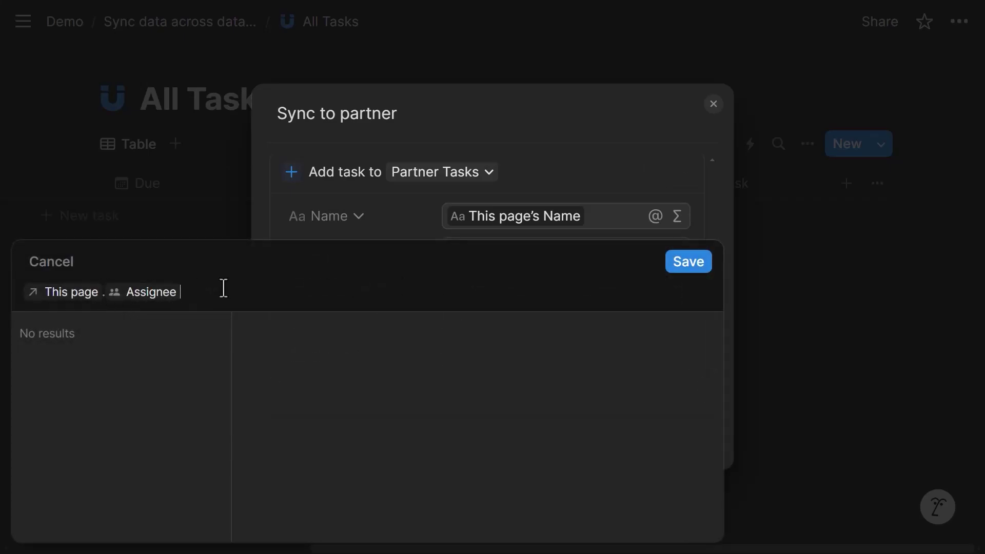
key(ctrl+a)
key(BackSpace)
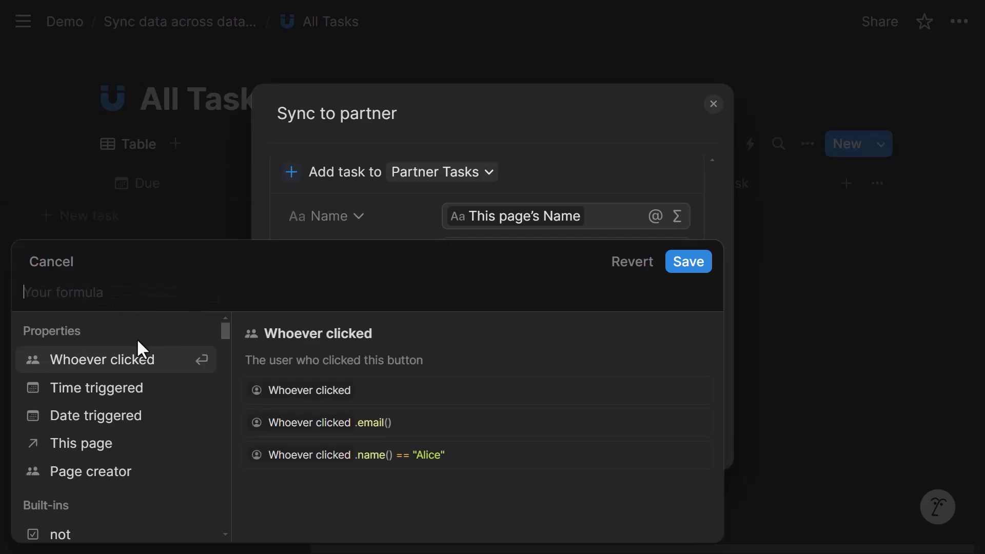
click(122, 447)
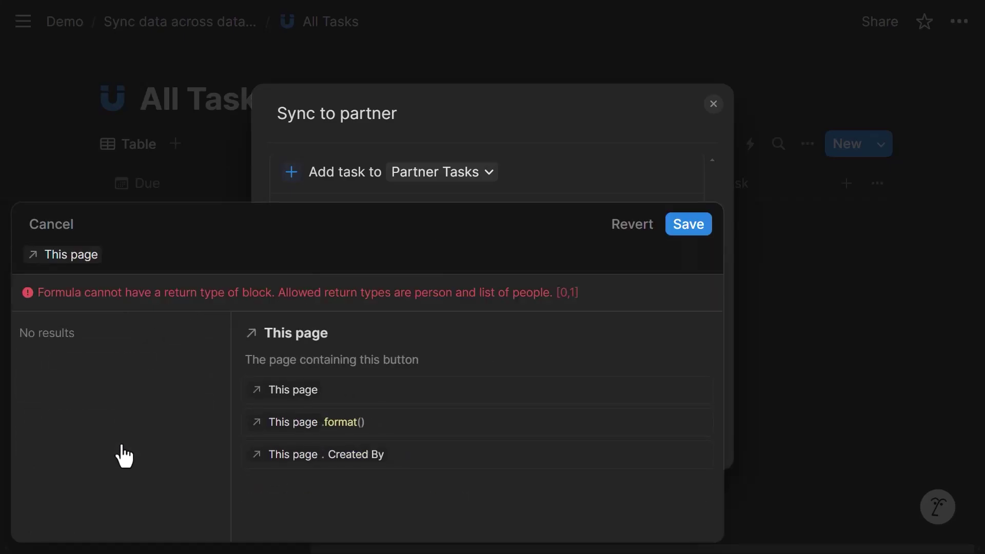
text(.)
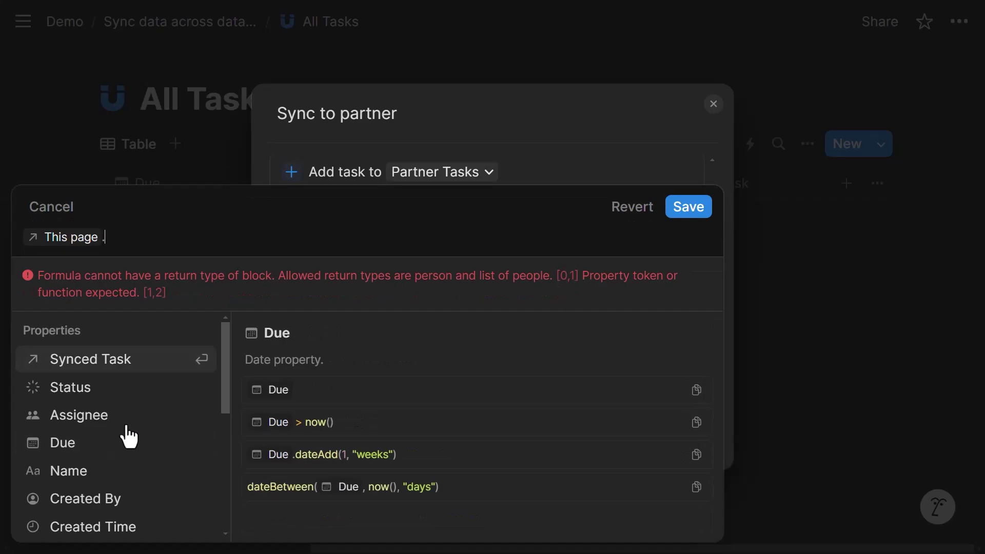
click(122, 417)
click(688, 261)
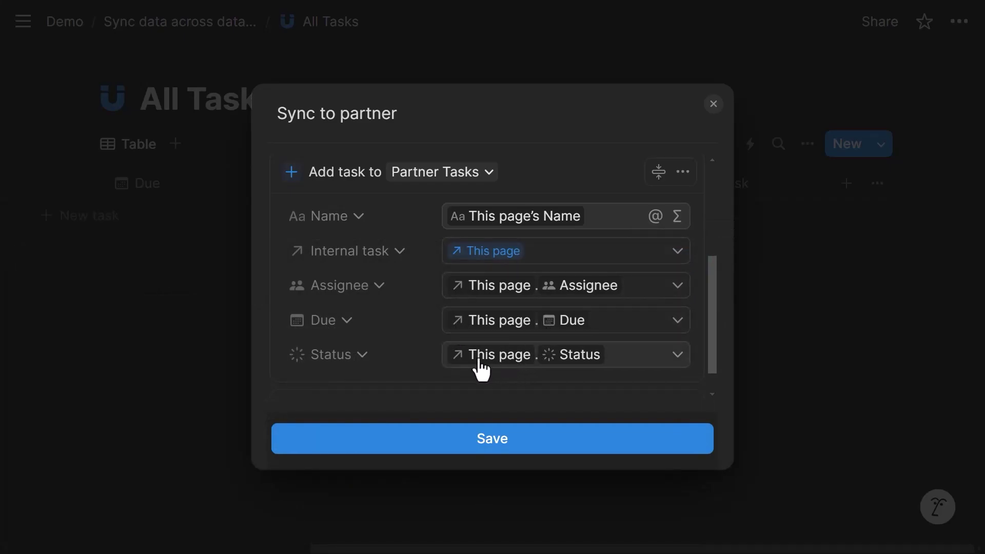
scroll(589, 371, down, 1)
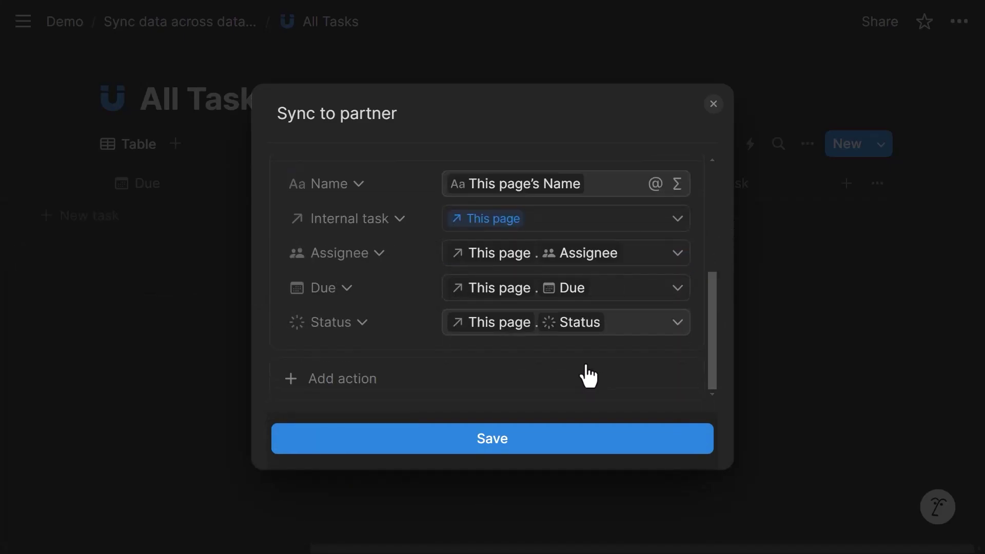
scroll(589, 377, up, 4)
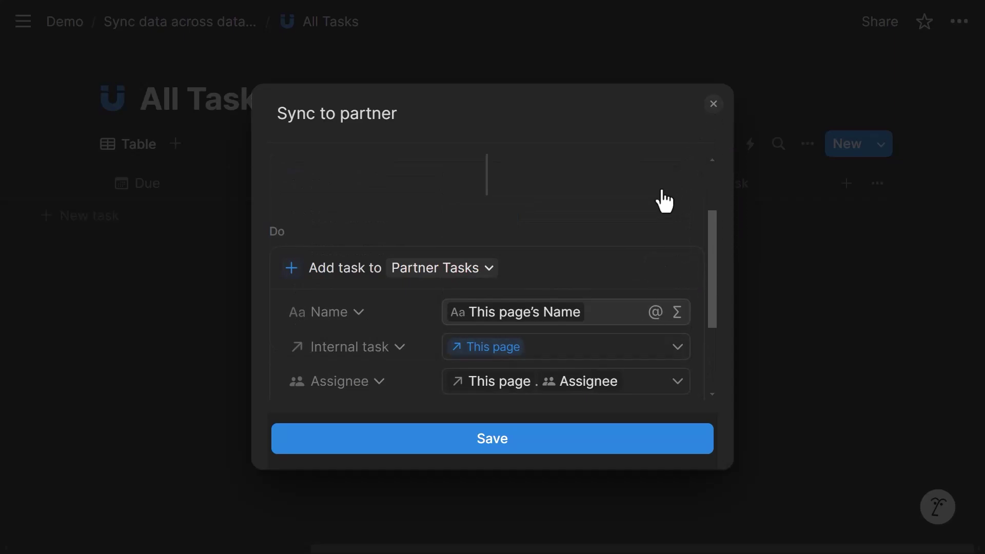
key(Escape)
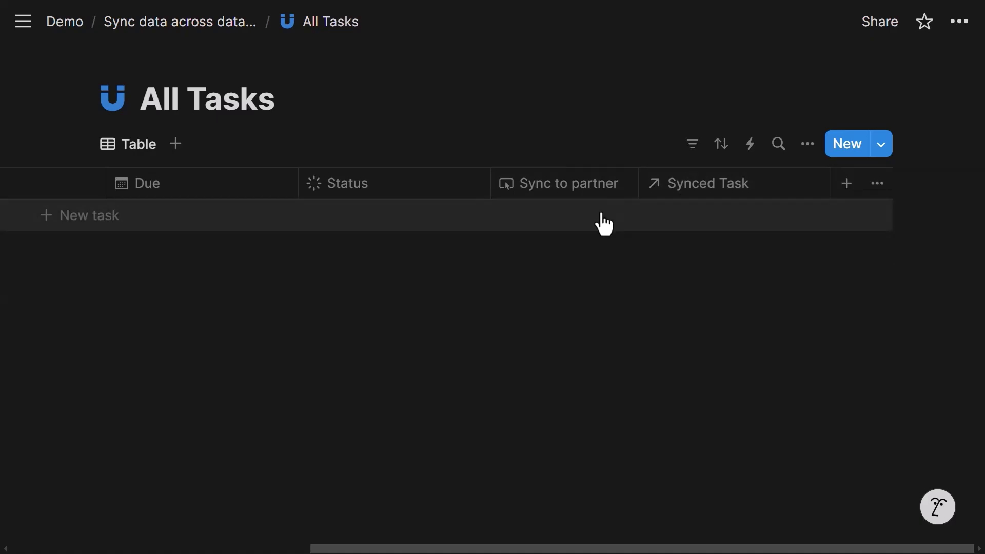
Add Task A with an assignee and due date March 7, 2025, then sync it to Partner Tasks.
click(602, 220)
text(Task A)
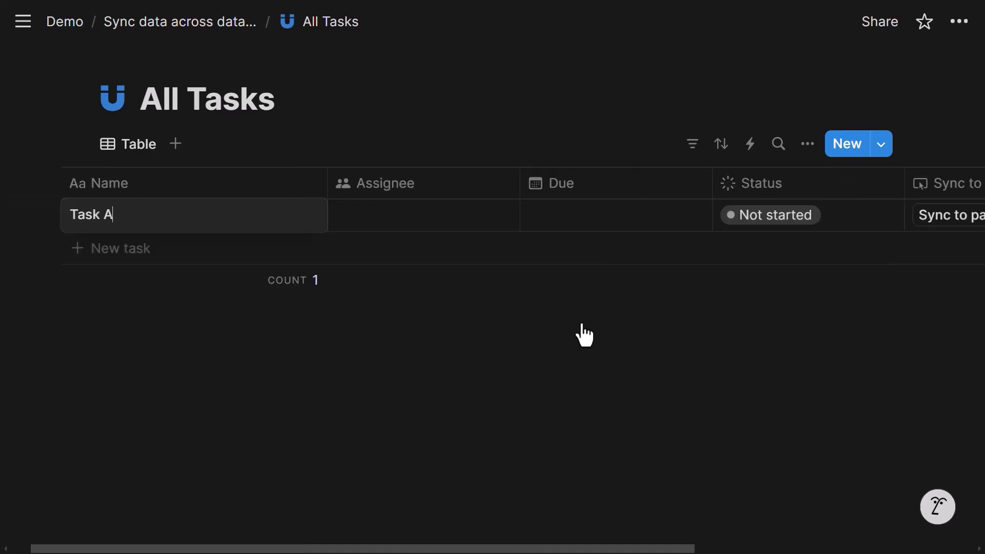
key(Tab)
key(Return)
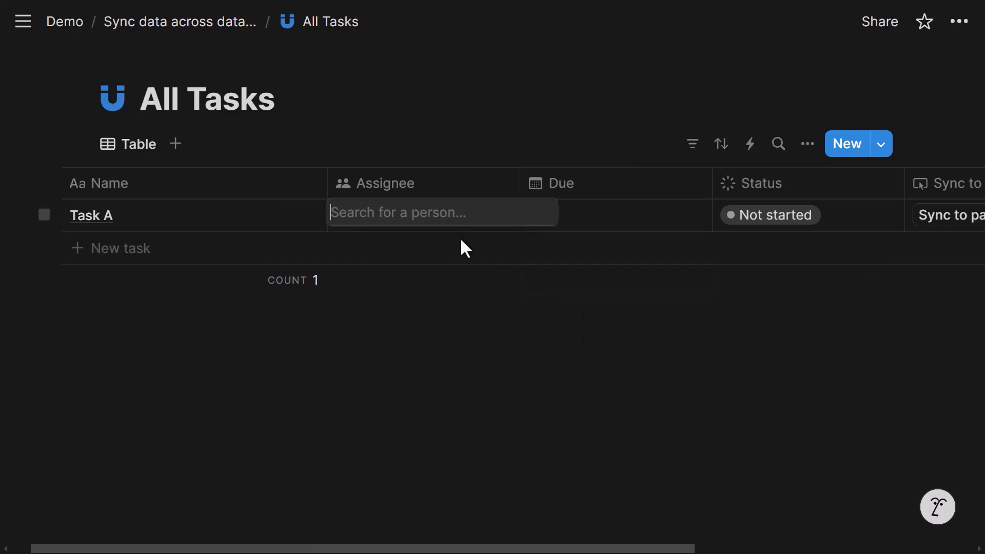
click(442, 277)
click(611, 233)
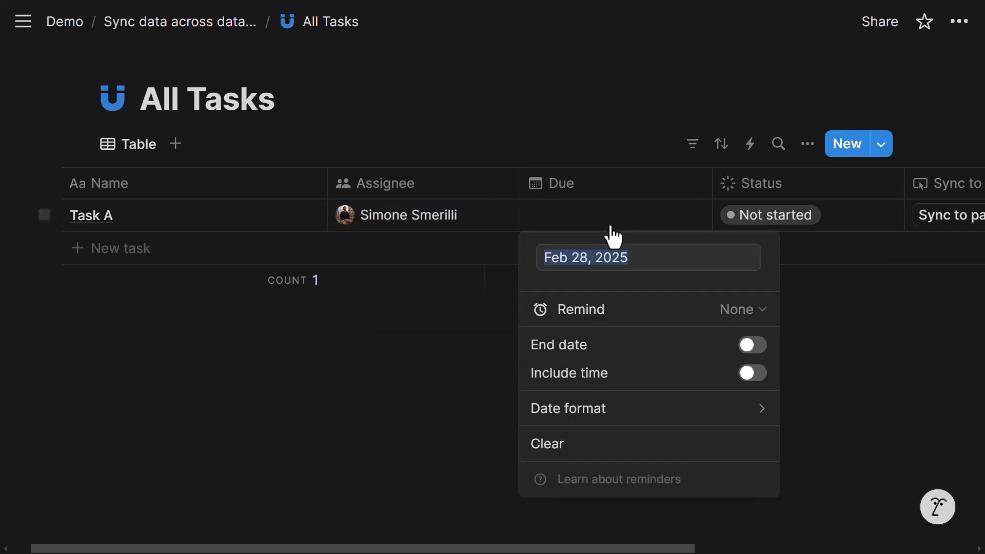
click(672, 316)
click(407, 356)
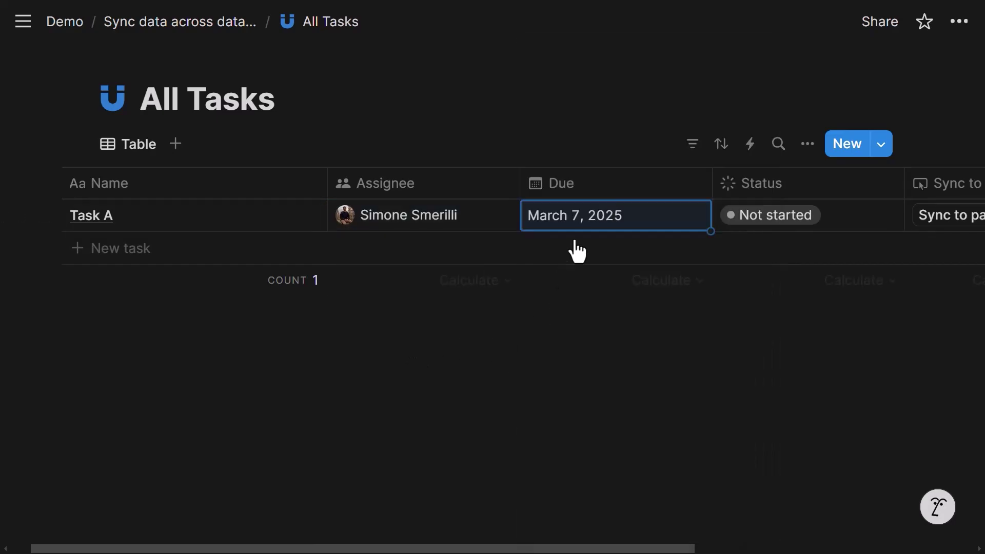
scroll(585, 224, right, 6)
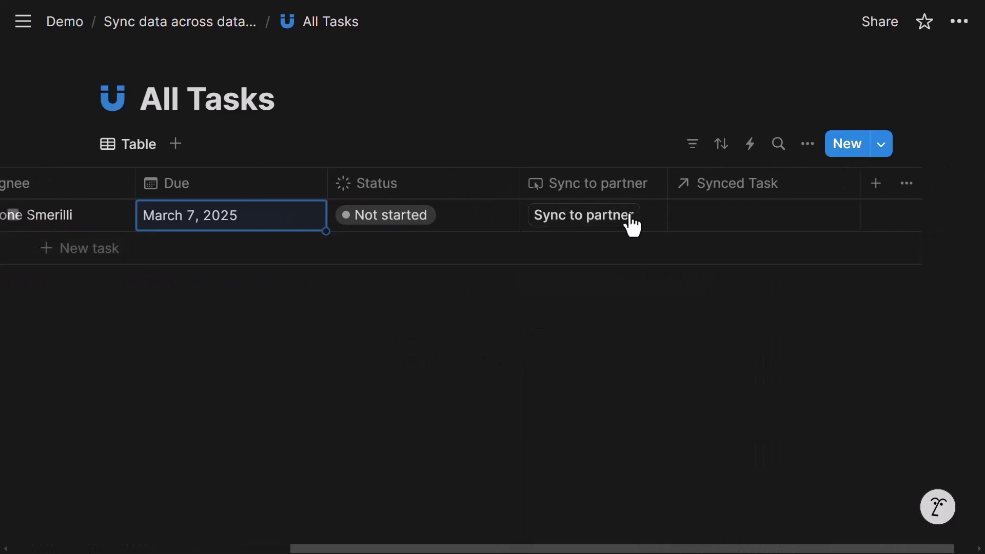
click(631, 222)
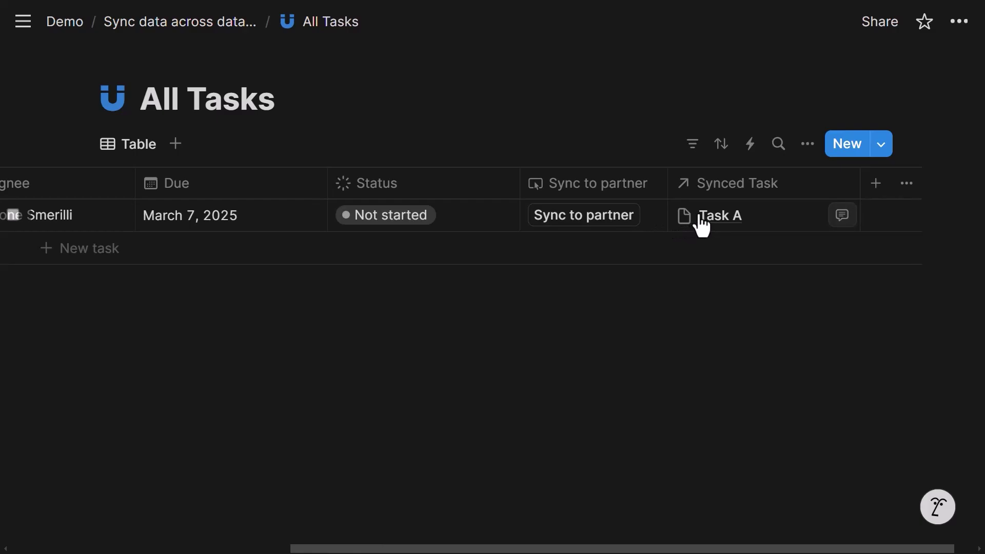
Open the linked partner Task A via Synced Task, view its Internal task relation, then return to Partner Tasks.
click(702, 226)
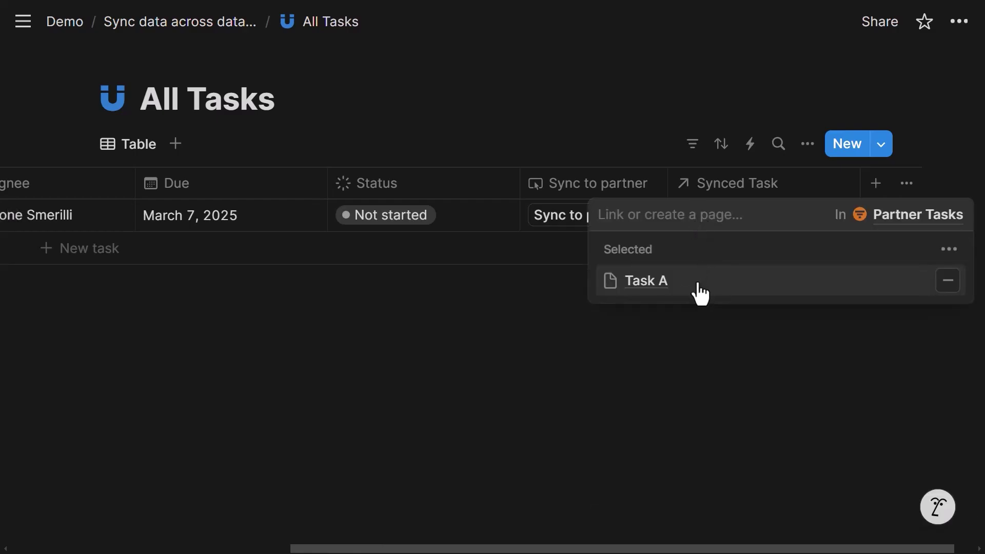
click(699, 283)
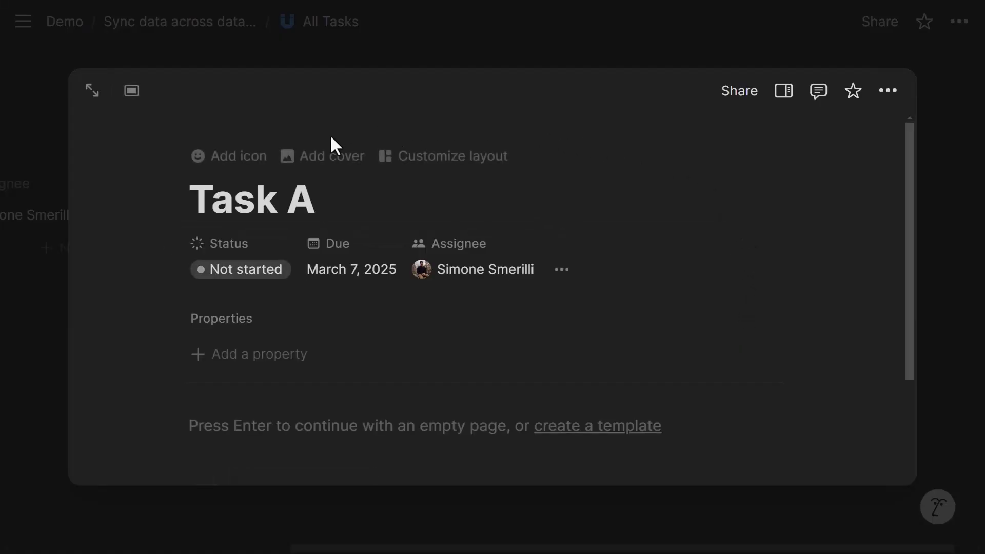
click(93, 91)
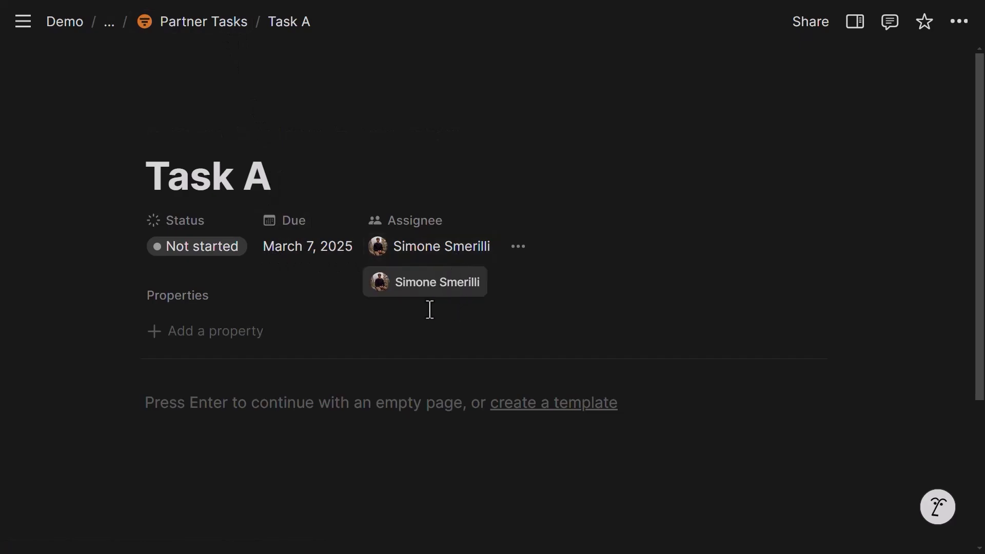
click(519, 248)
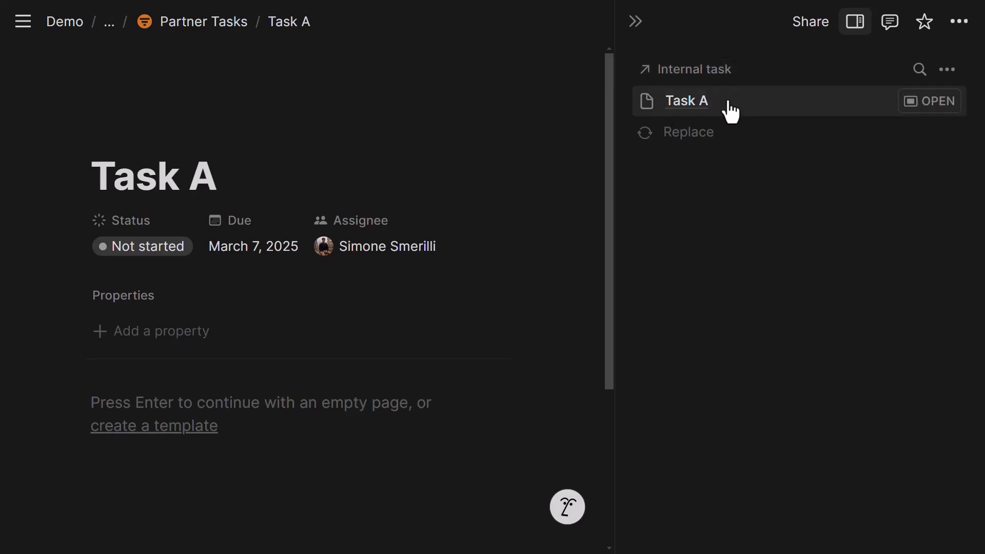
click(854, 23)
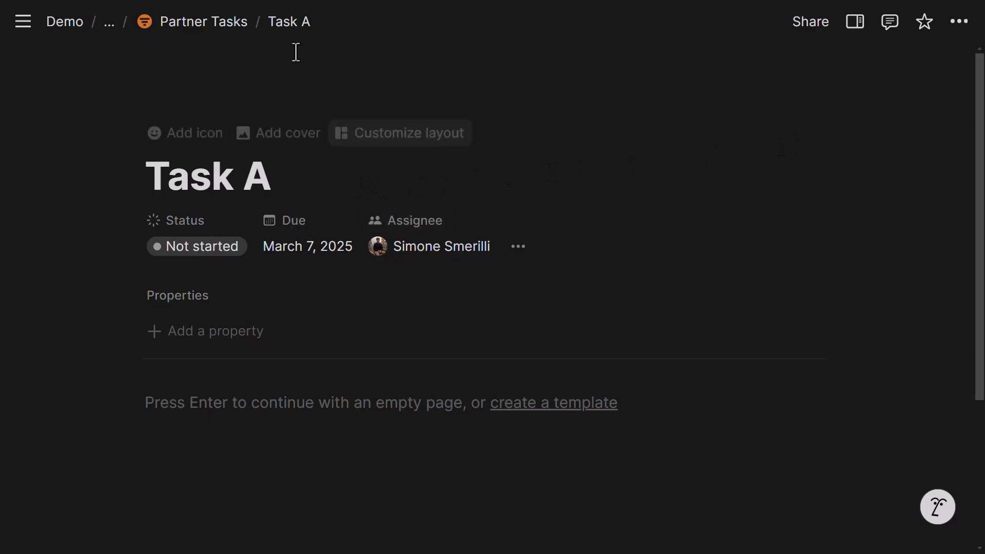
click(234, 23)
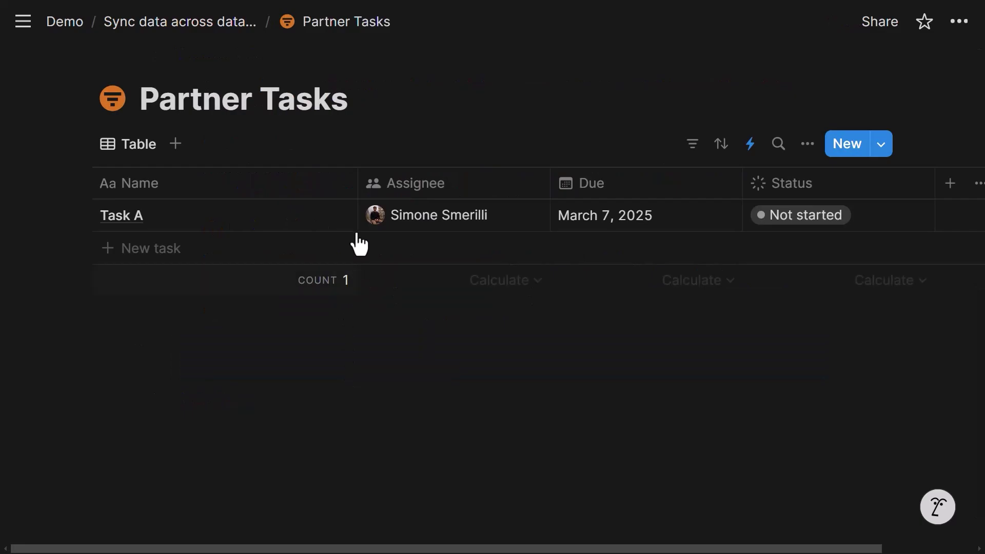
Open the Partner Tasks automation 'Keep in sync with internal task' for editing.
double_click(323, 110)
click(750, 149)
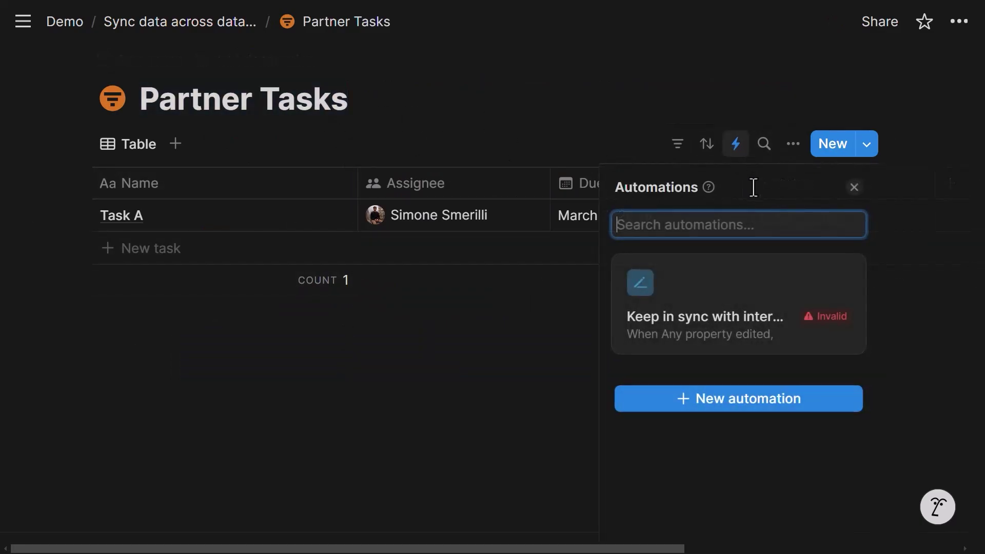
click(845, 274)
click(841, 345)
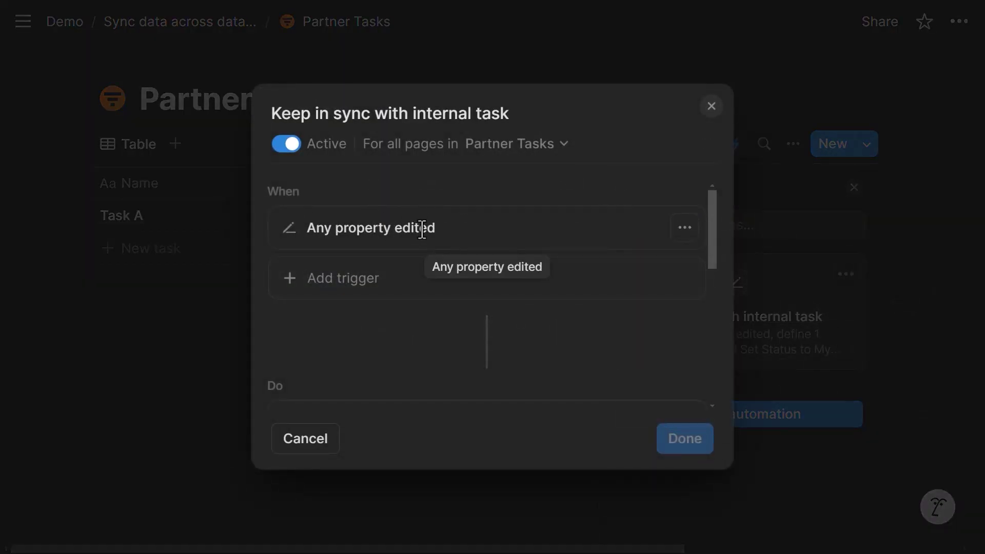
scroll(486, 262, down, 3)
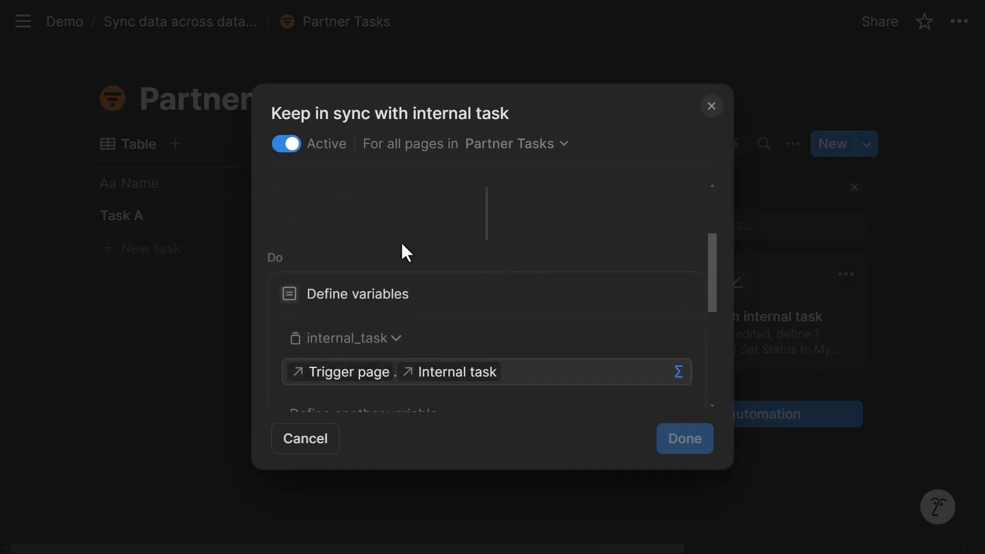
scroll(402, 245, down, 2)
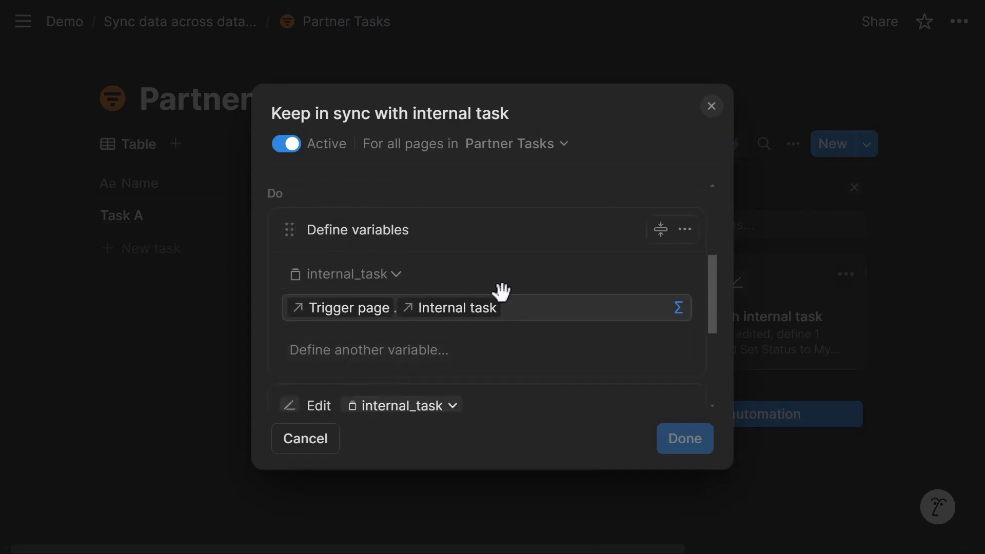
Inspect the internal_task variable formula, defined as Trigger page's Internal task, without changes.
click(661, 231)
click(660, 279)
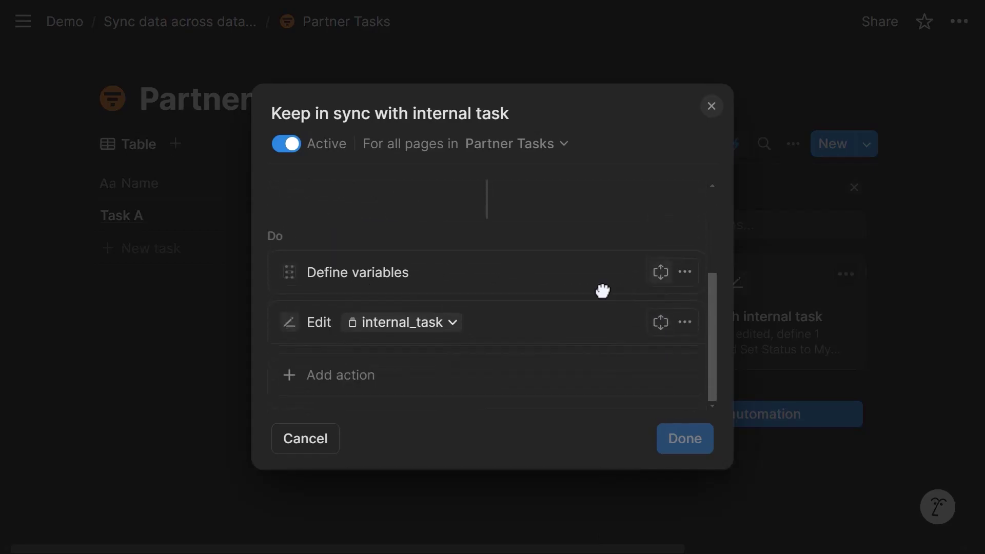
click(359, 377)
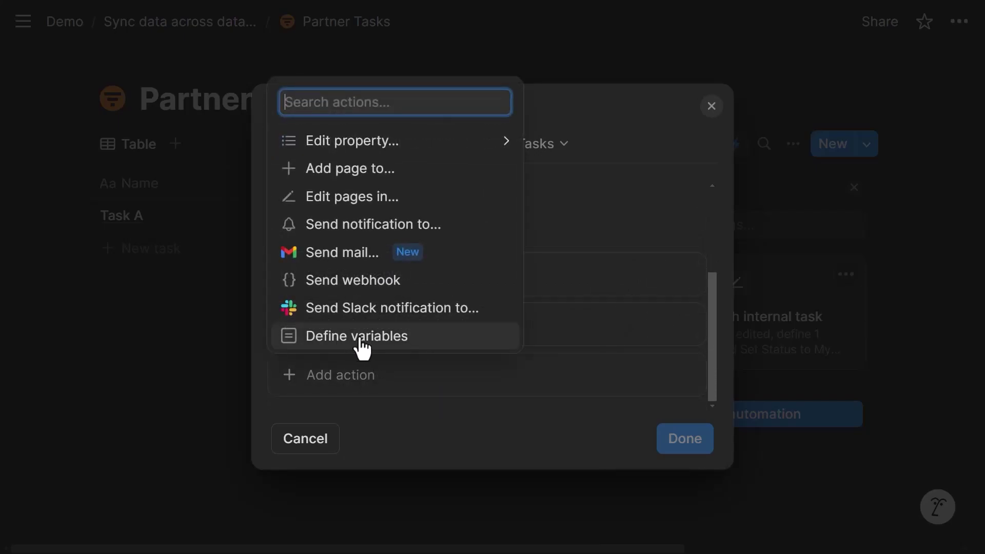
click(453, 346)
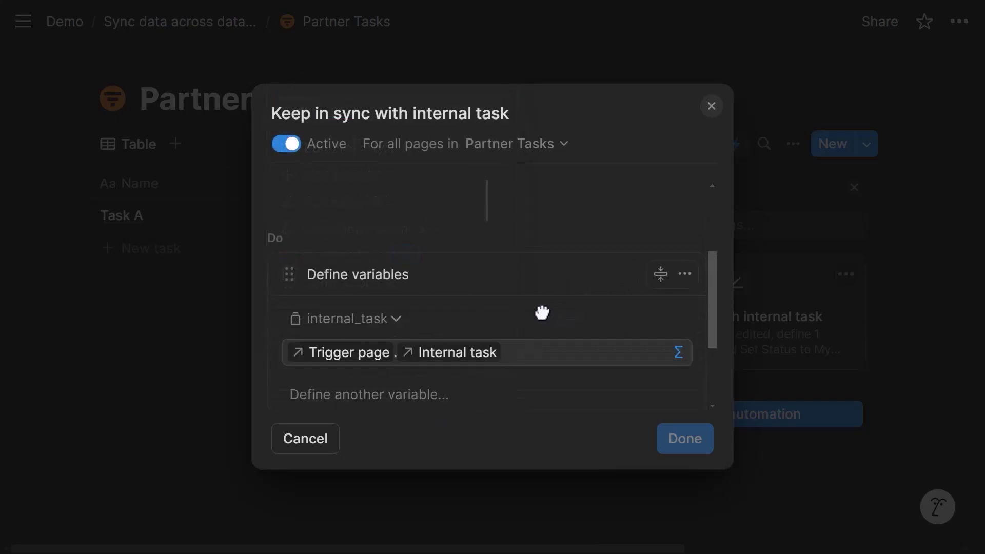
click(396, 257)
double_click(348, 290)
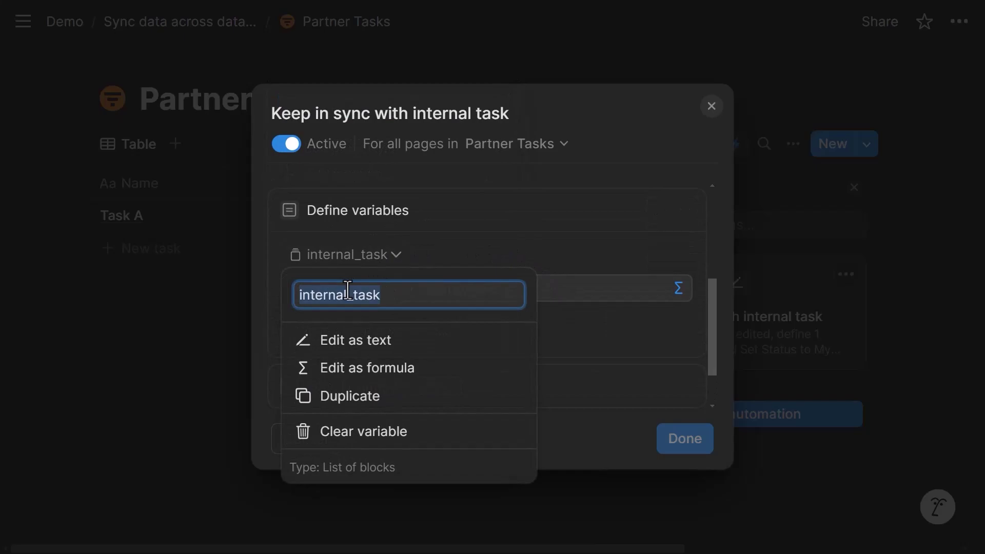
key(Escape)
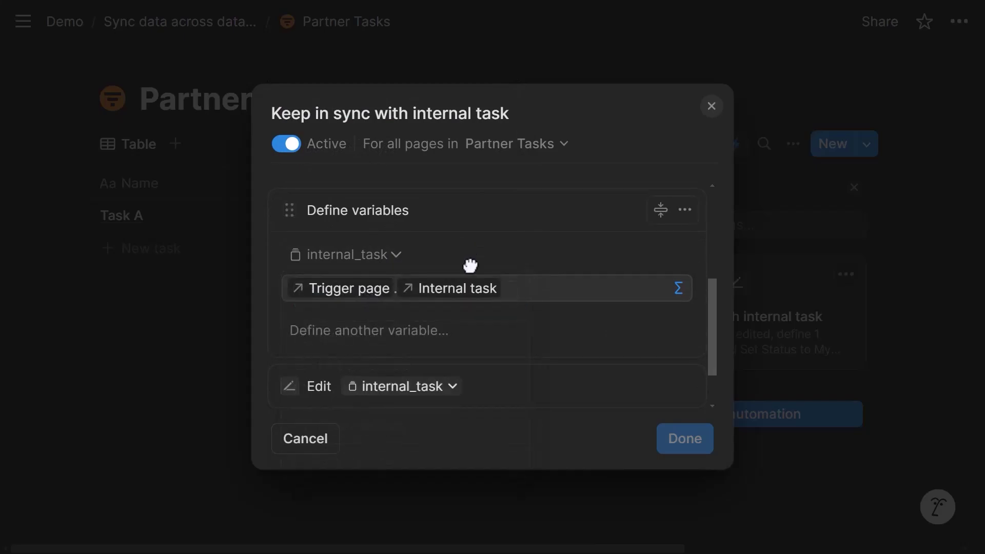
click(678, 291)
click(691, 329)
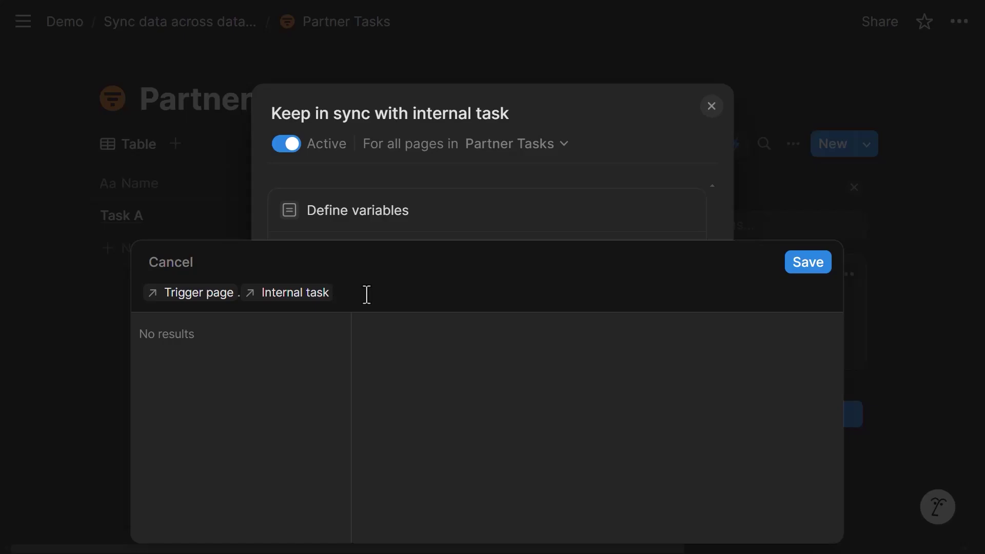
click(395, 235)
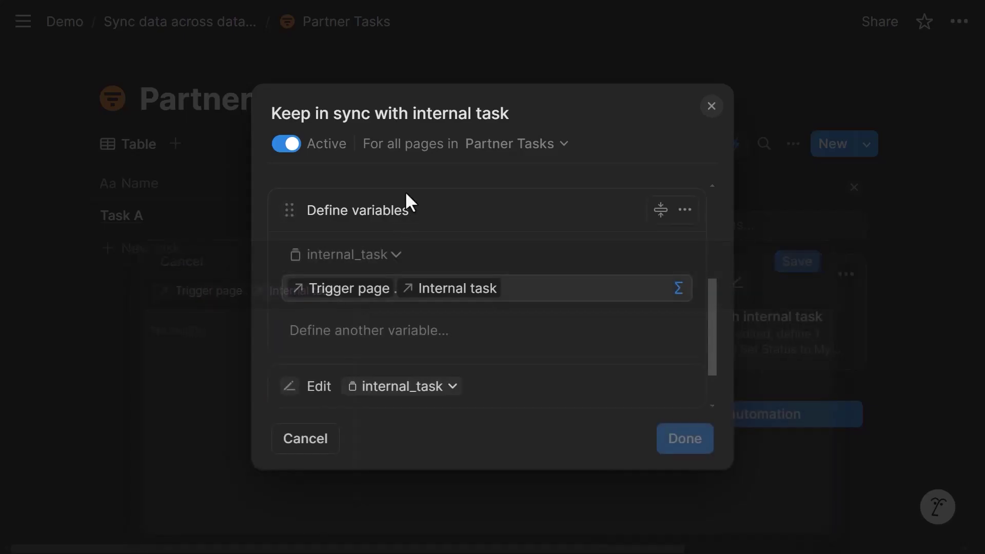
click(662, 212)
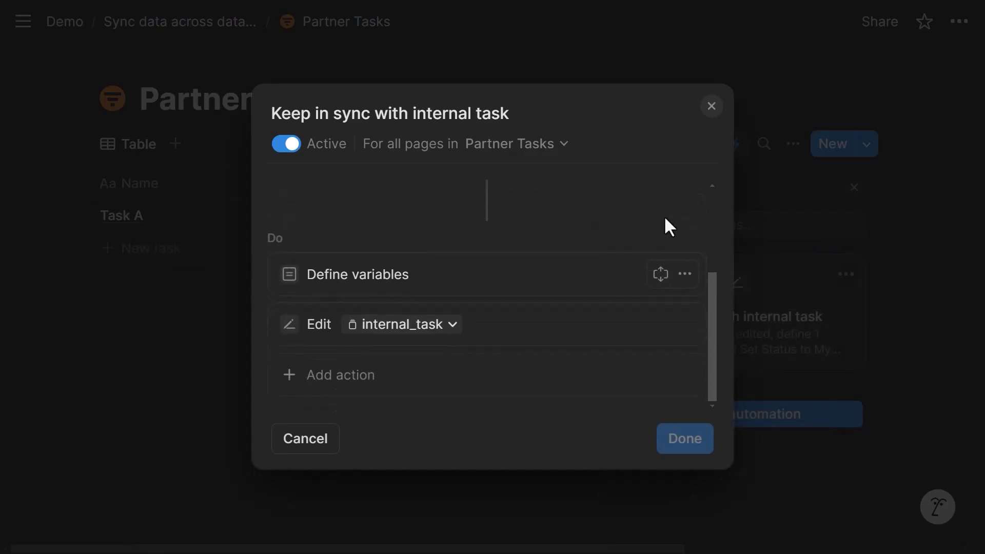
Confirm Edit internal_task copies the trigger page's Status and Due, leaving it unchanged.
click(382, 384)
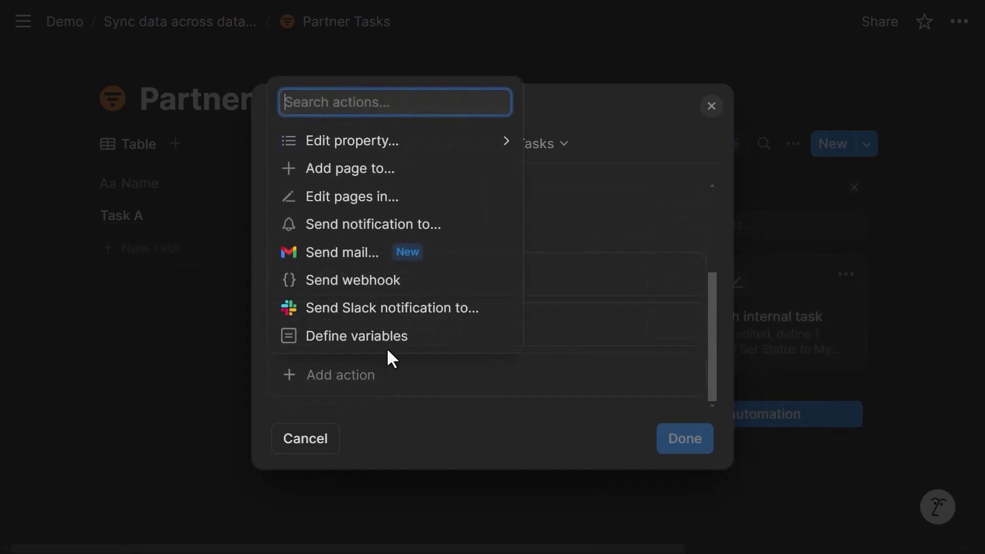
click(377, 205)
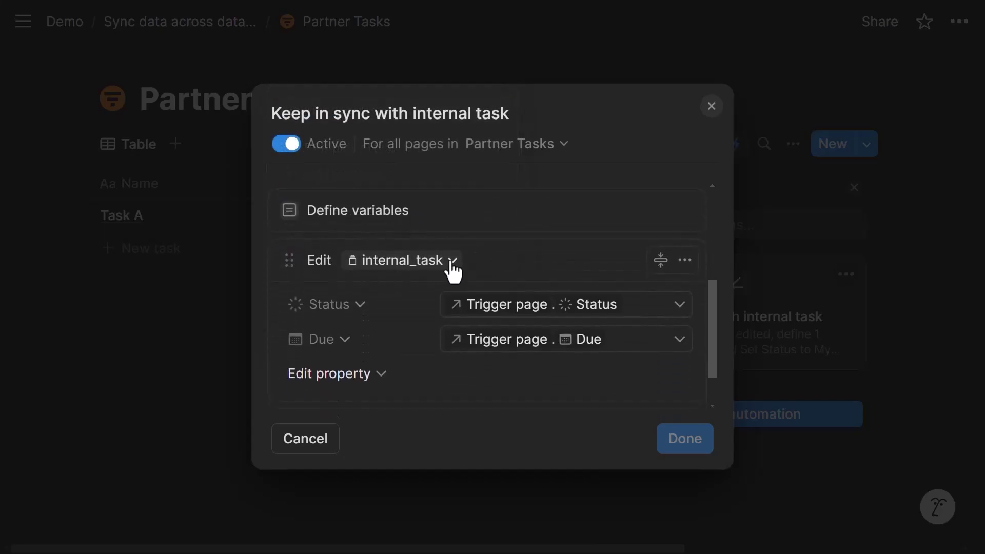
click(452, 262)
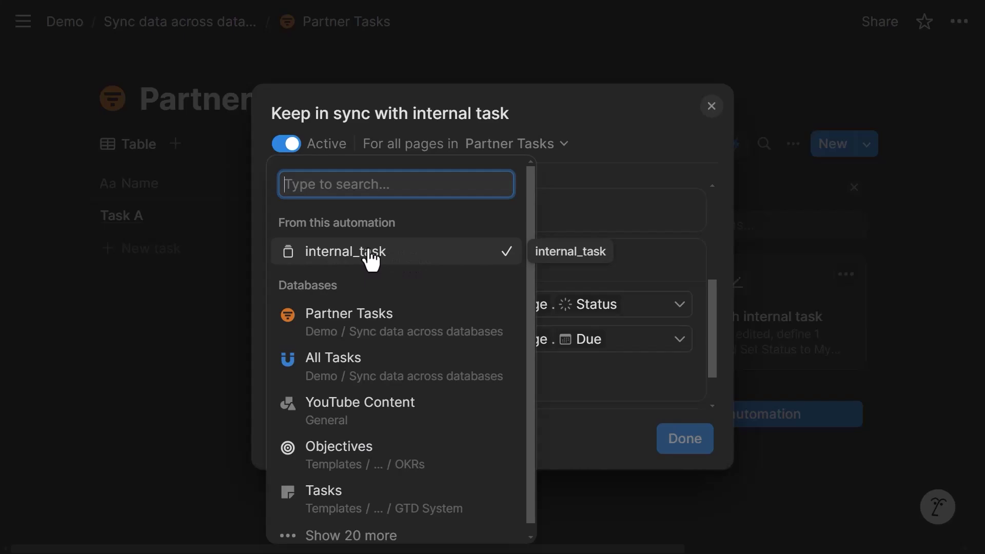
click(588, 260)
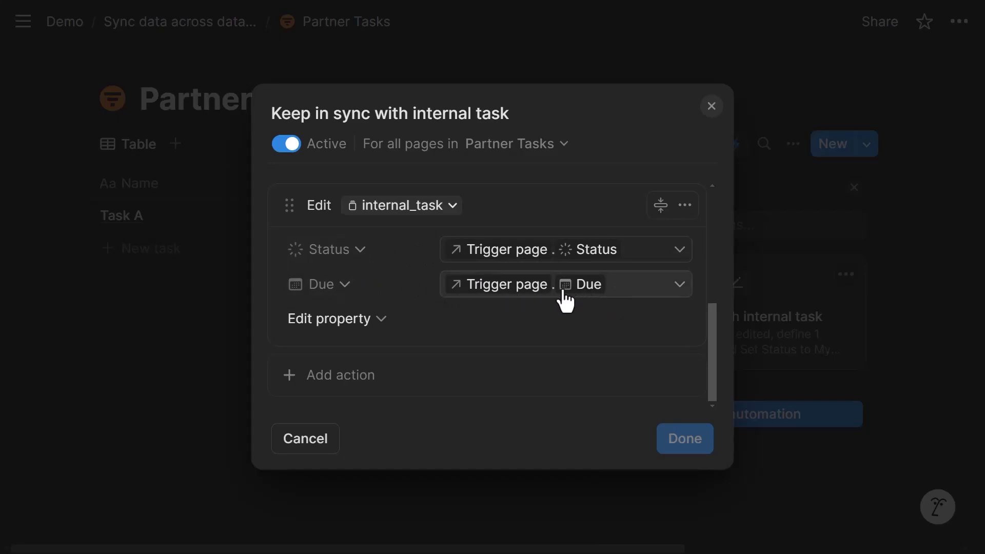
click(381, 319)
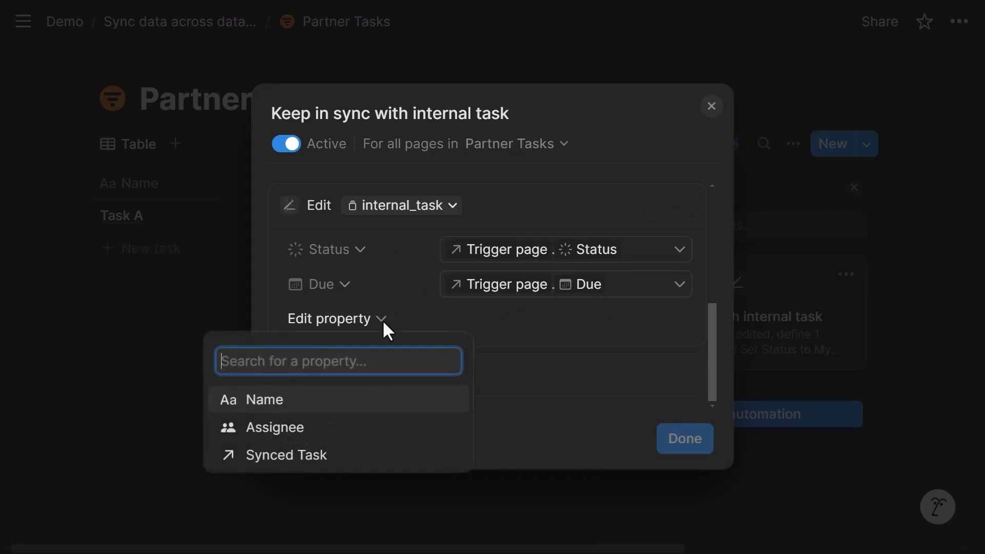
click(464, 323)
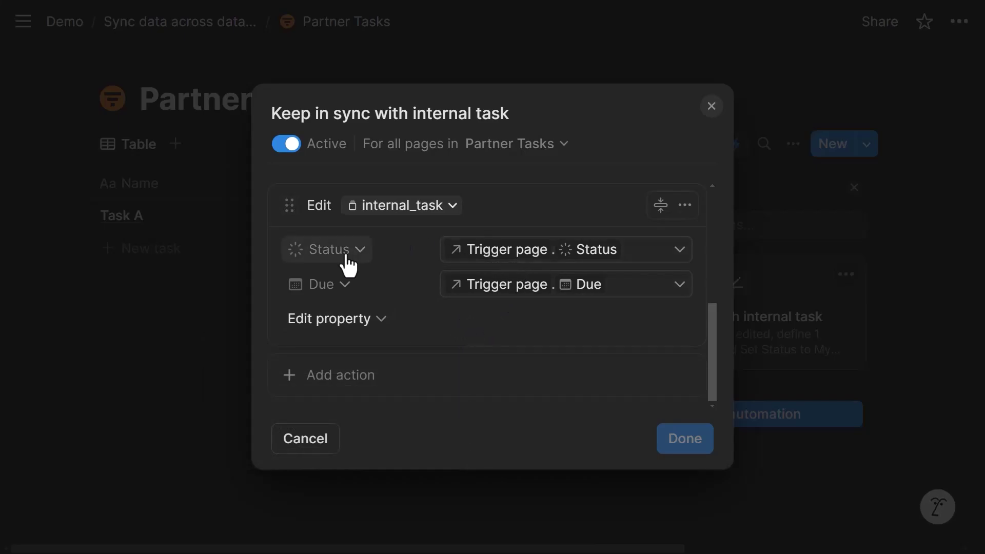
click(711, 106)
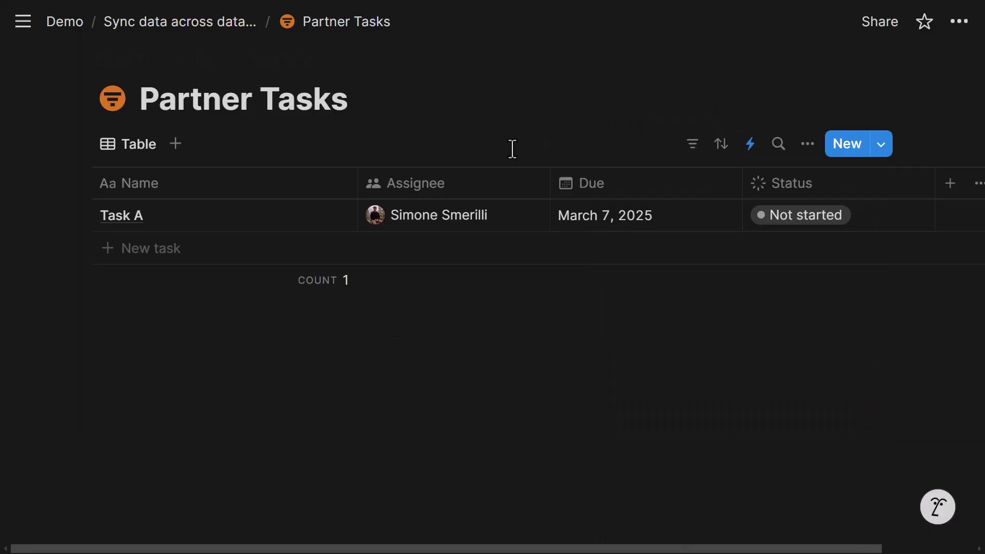
Mark Partner Task A as Done and preview its linked internal task, now Done too.
click(781, 229)
click(784, 418)
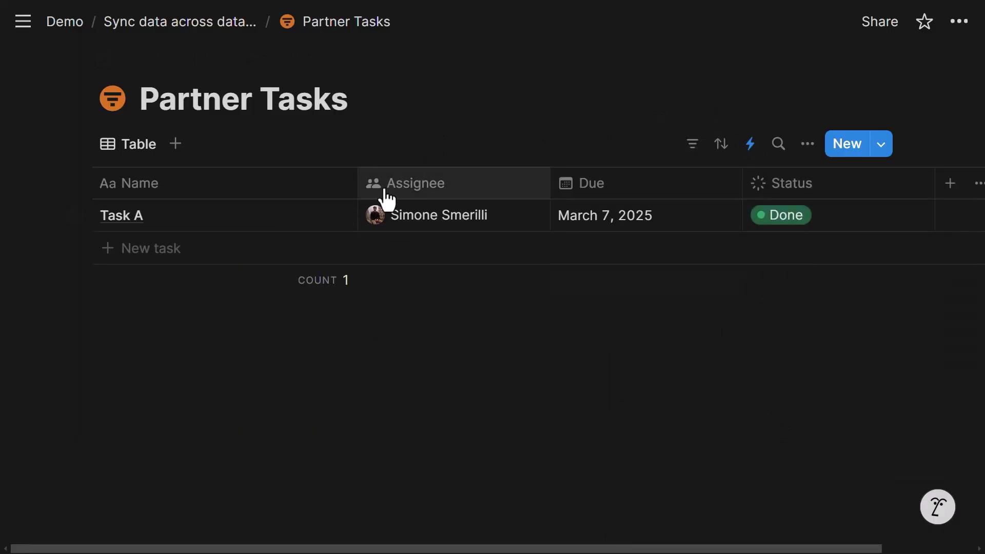
click(337, 217)
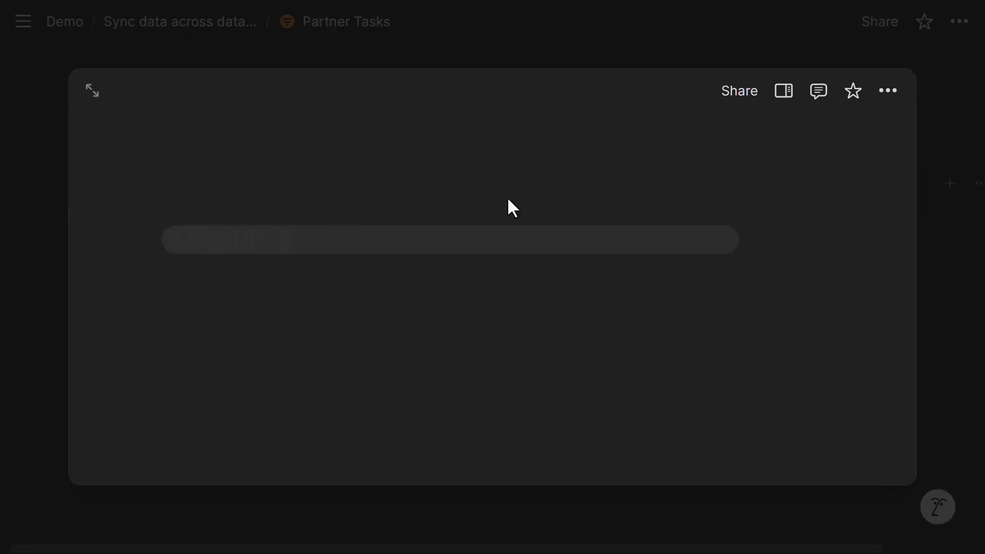
click(523, 268)
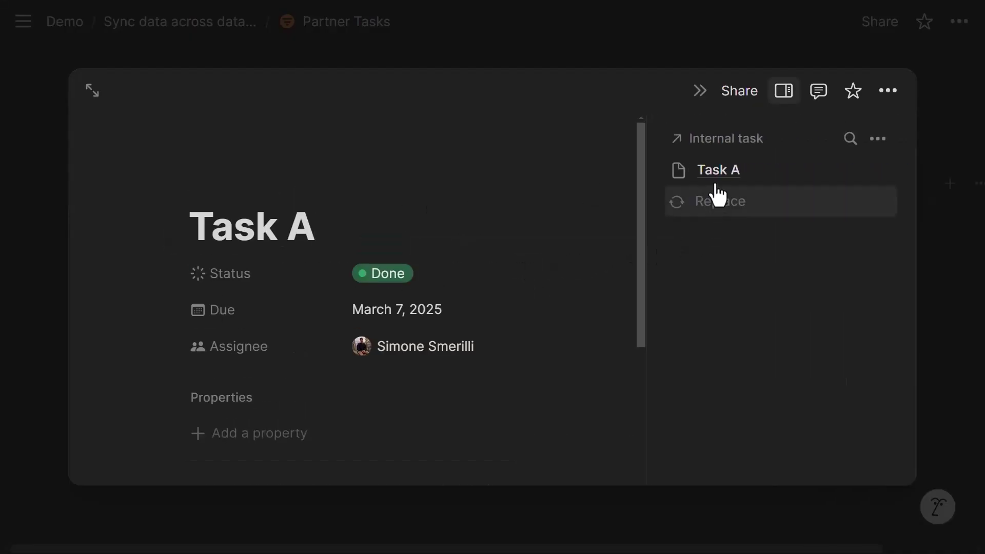
key(Escape)
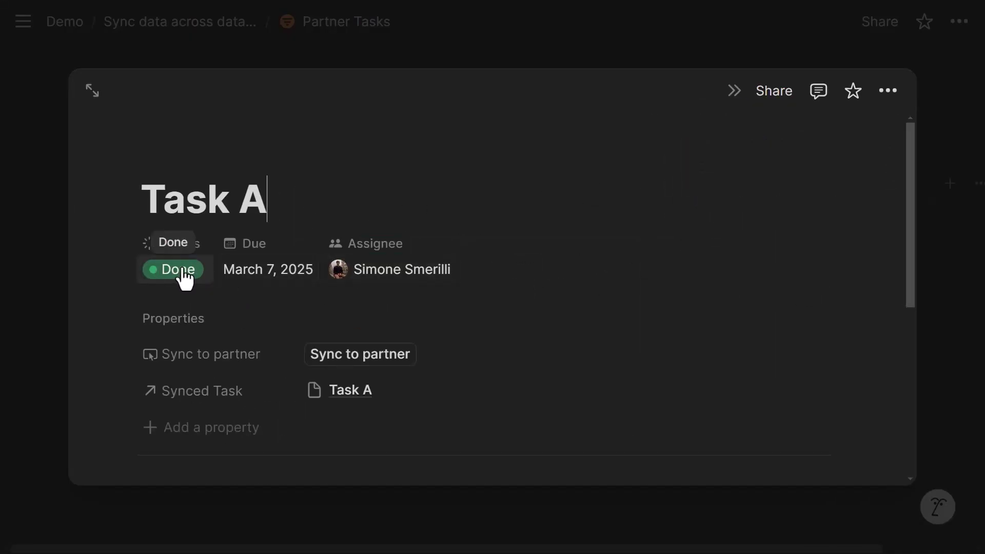